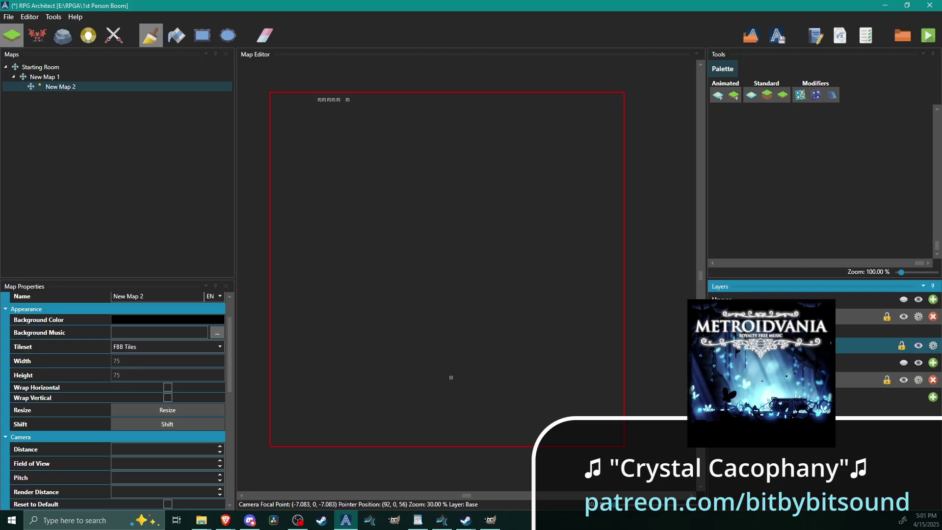
# Enable both the visual mesh and the collider mesh in the Lower layer's properties
pyautogui.click(919, 380)
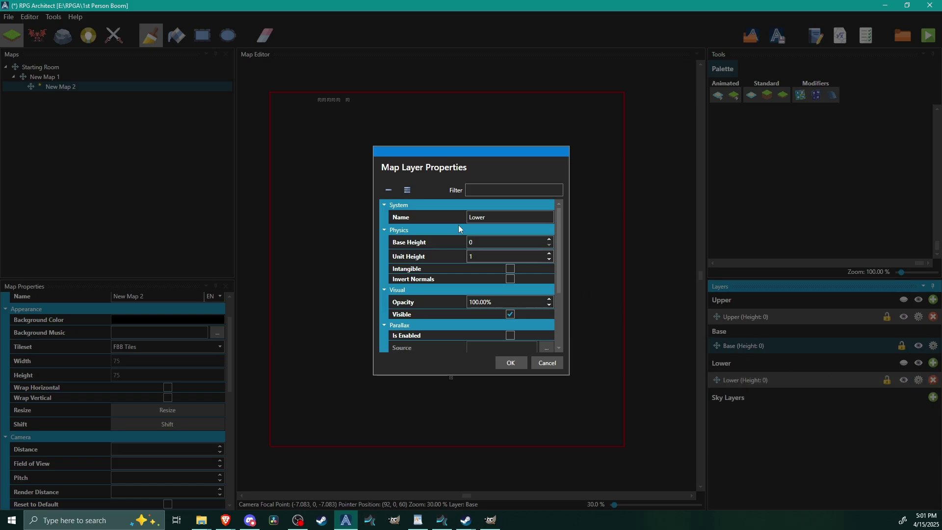
pyautogui.scroll(-2, 431, 271)
pyautogui.scroll(-1, 430, 271)
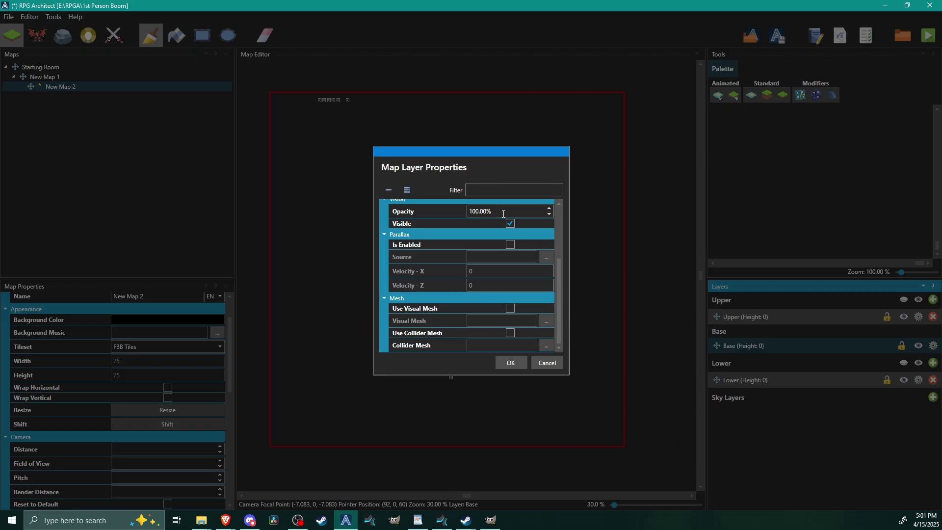
pyautogui.click(510, 308)
pyautogui.click(510, 332)
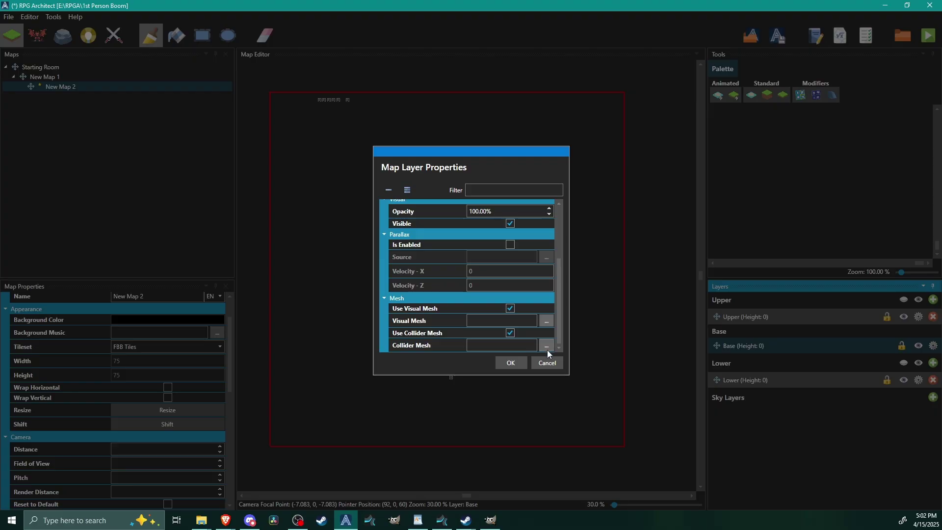
# Assign RPGA-CrystalShrine.gltf as the Lower layer's visual mesh, with backface culling set to Clockwise
pyautogui.click(549, 321)
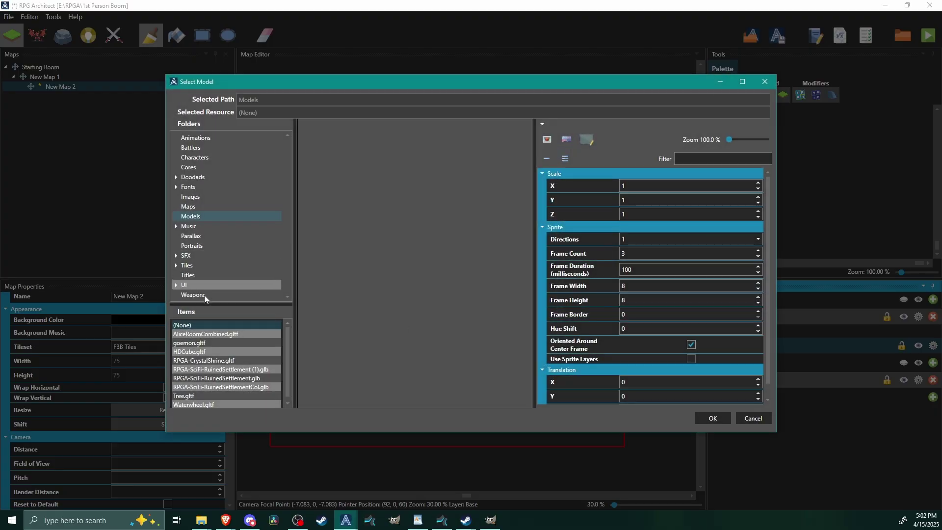
pyautogui.click(226, 361)
pyautogui.scroll(-3, 411, 236)
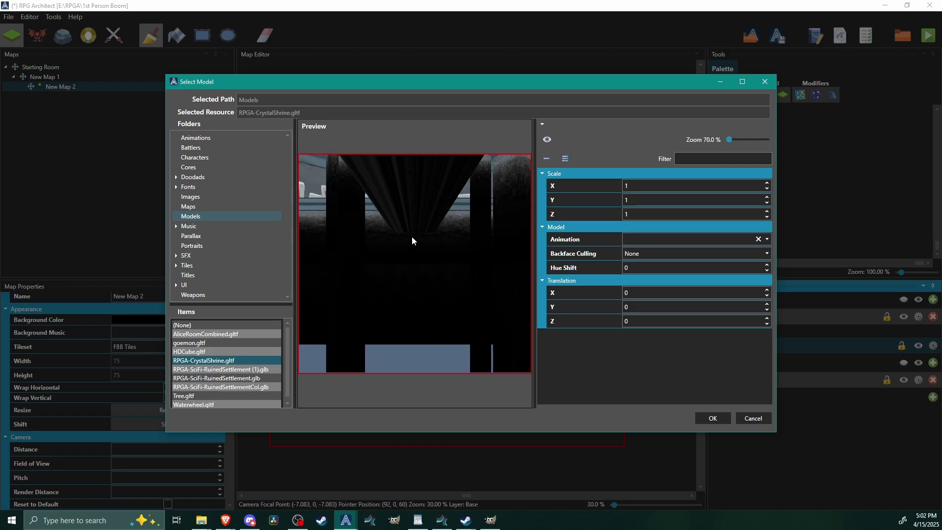
pyautogui.moveTo(412, 237)
pyautogui.mouseDown(button='middle')
pyautogui.moveTo(385, 268)
pyautogui.moveTo(440, 244)
pyautogui.moveTo(404, 245)
pyautogui.mouseUp(button='middle')
pyautogui.scroll(-5, 386, 266)
pyautogui.scroll(1, 391, 263)
pyautogui.scroll(-1, 395, 264)
pyautogui.moveTo(404, 245); pyautogui.dragTo(429, 249)
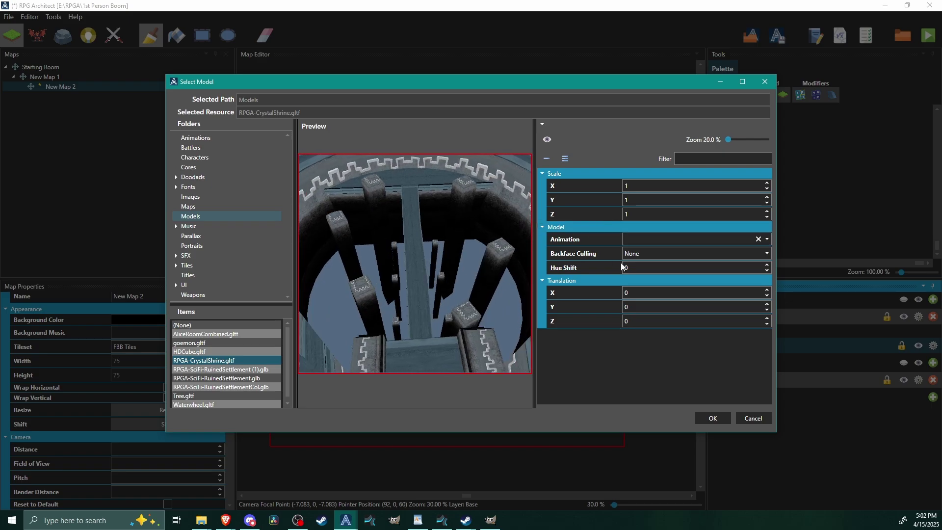
pyautogui.click(639, 256)
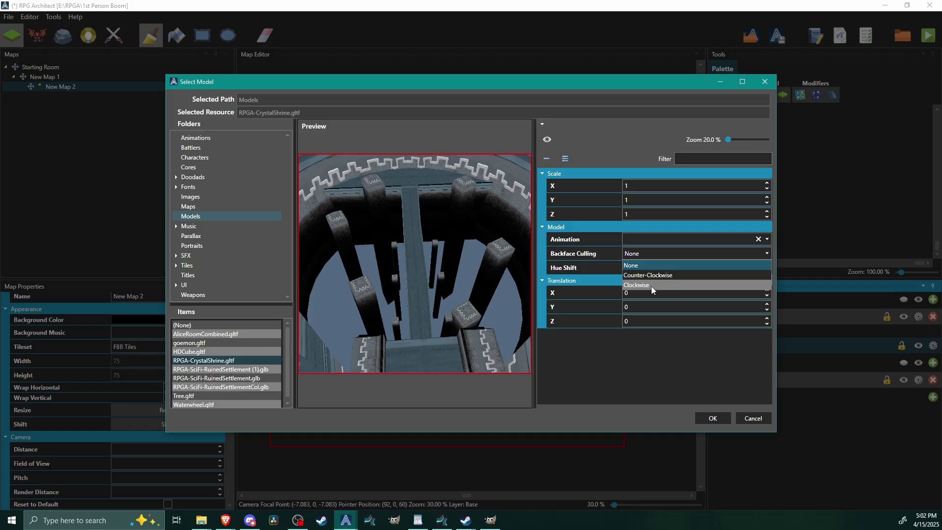
pyautogui.click(644, 274)
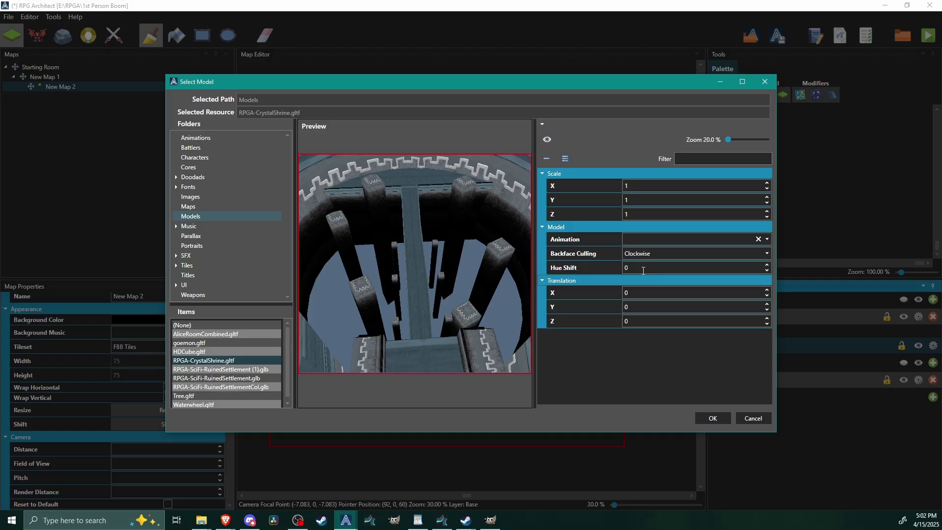
pyautogui.click(714, 420)
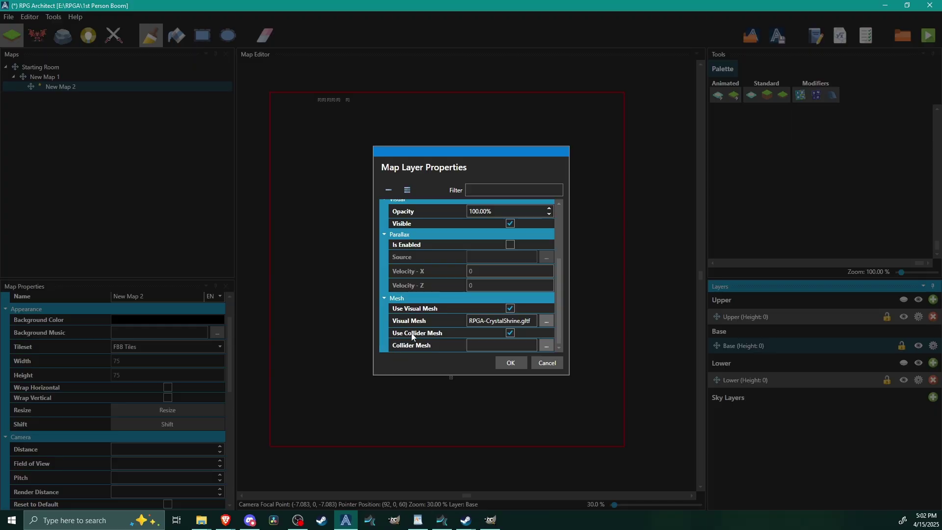
# Assign RPGA-CrystalShrine.gltf as the collider mesh too and apply the Lower layer's properties
pyautogui.click(546, 346)
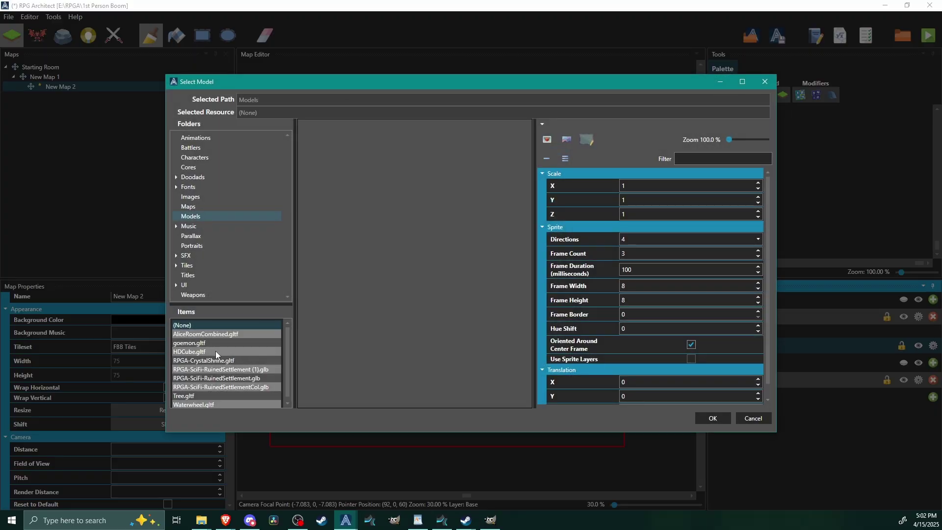
pyautogui.click(224, 361)
pyautogui.moveTo(427, 250); pyautogui.dragTo(401, 256)
pyautogui.scroll(-5, 419, 277)
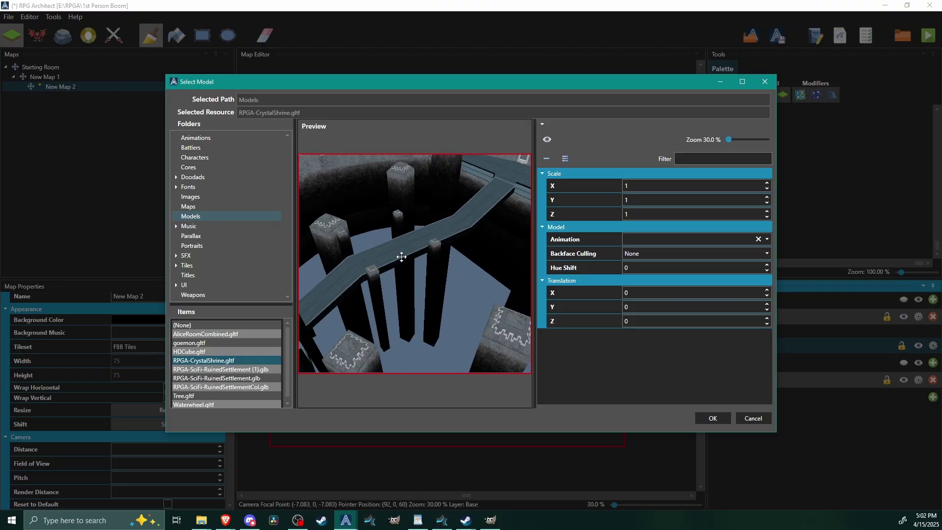
pyautogui.click(712, 418)
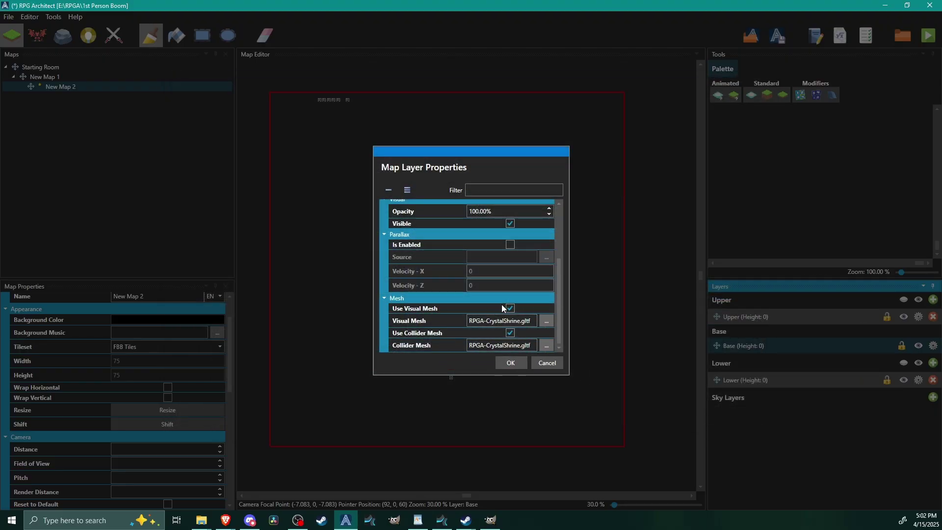
pyautogui.click(510, 363)
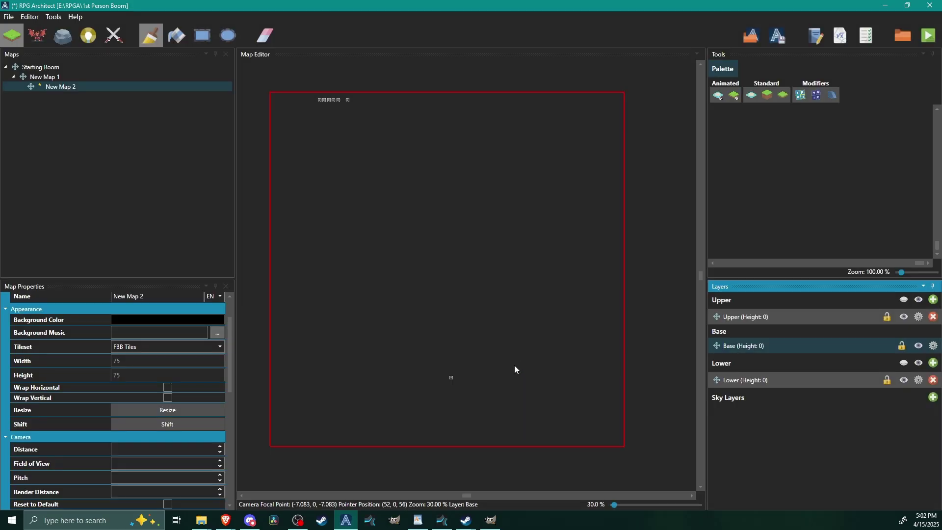
# Playtest the project in first person, walking along the shrine's walkway and over its stairs to check the mesh collision
pyautogui.click(925, 36)
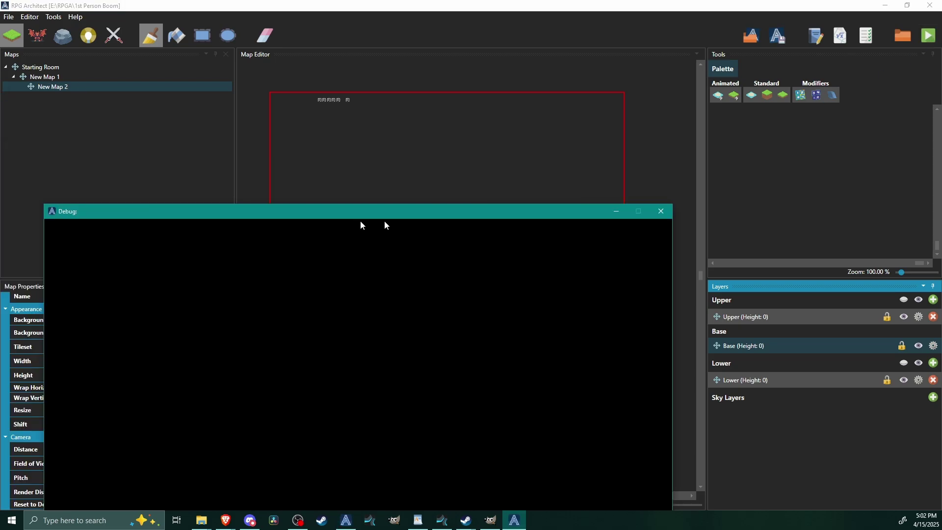
pyautogui.press('w')
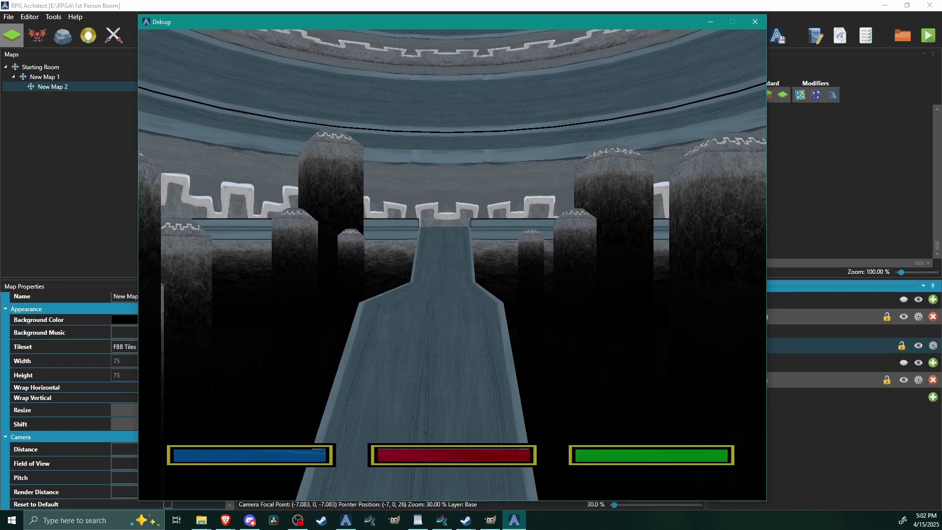
pyautogui.press('w')
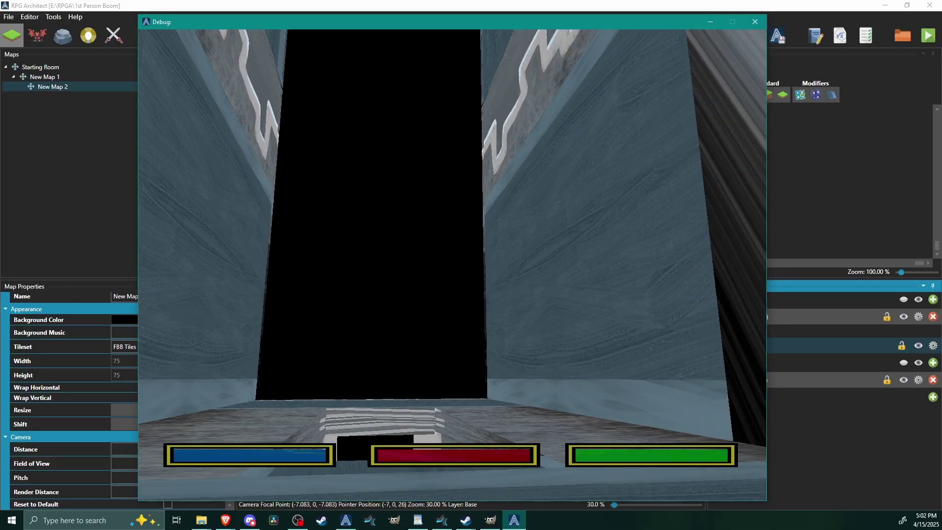
pyautogui.press('w')
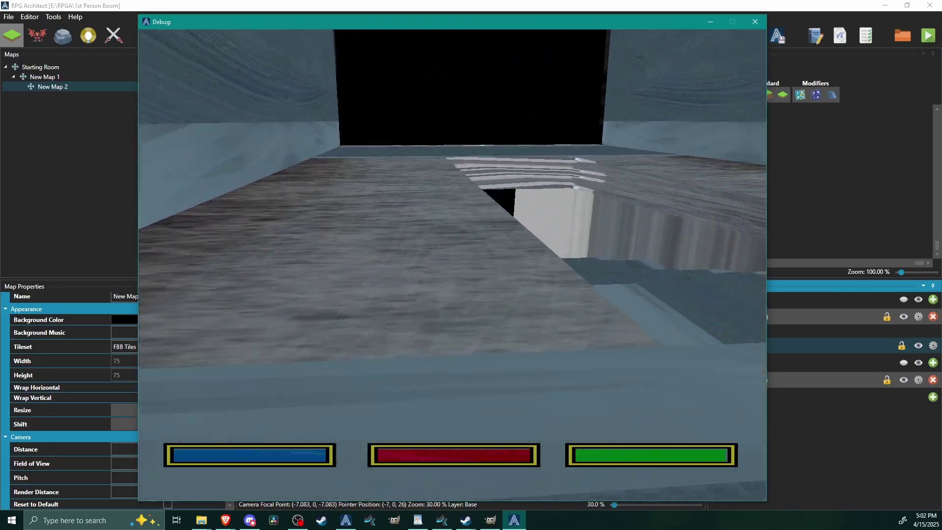
pyautogui.press('w')
pyautogui.press('w')
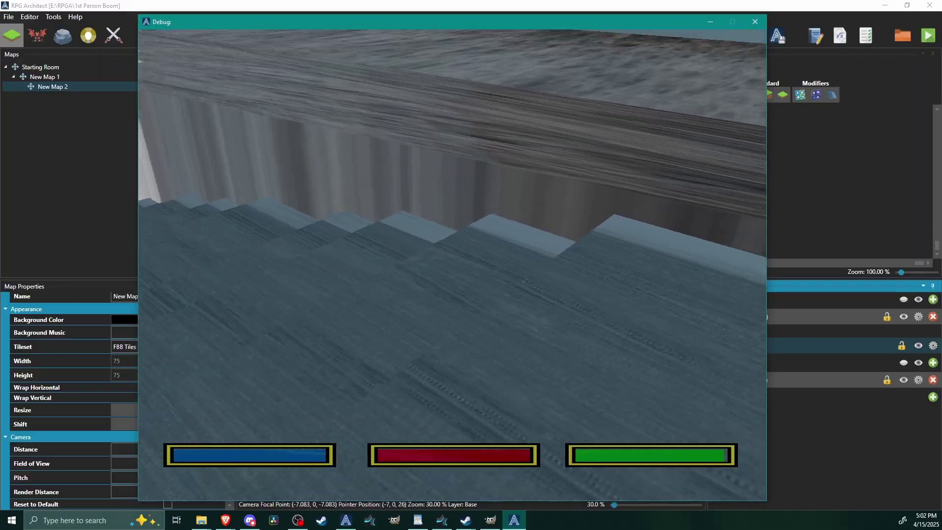
pyautogui.press('w')
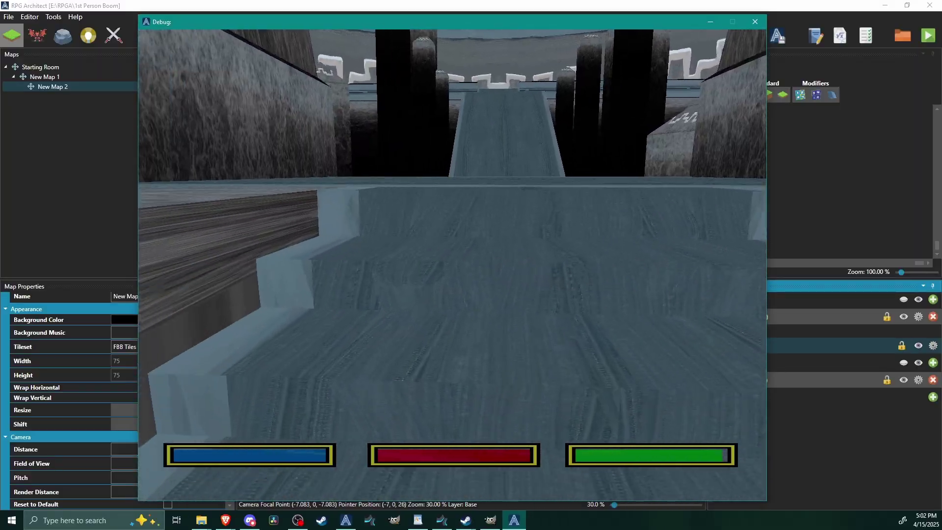
pyautogui.press('w')
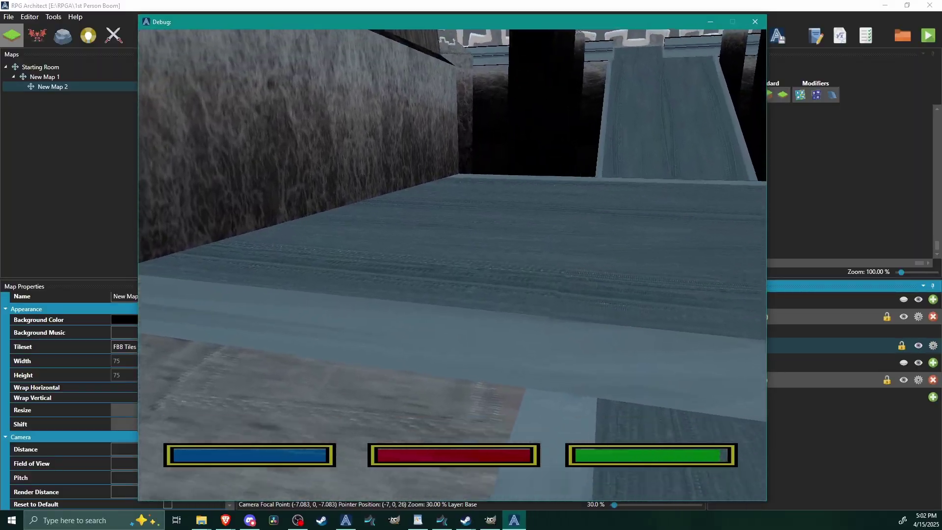
# Explore the shrine's platform and bridge with the third-person character from several angles, and end the playtest
pyautogui.press('Up')
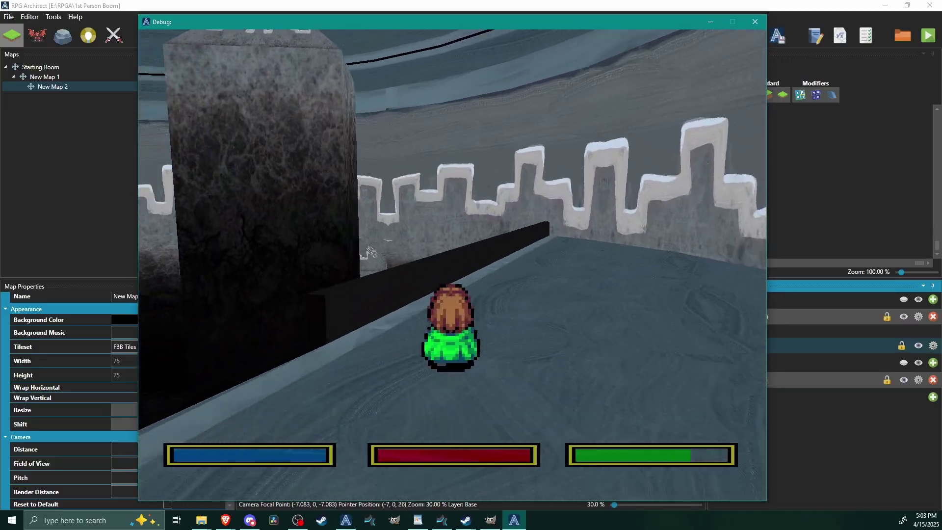
pyautogui.press('a')
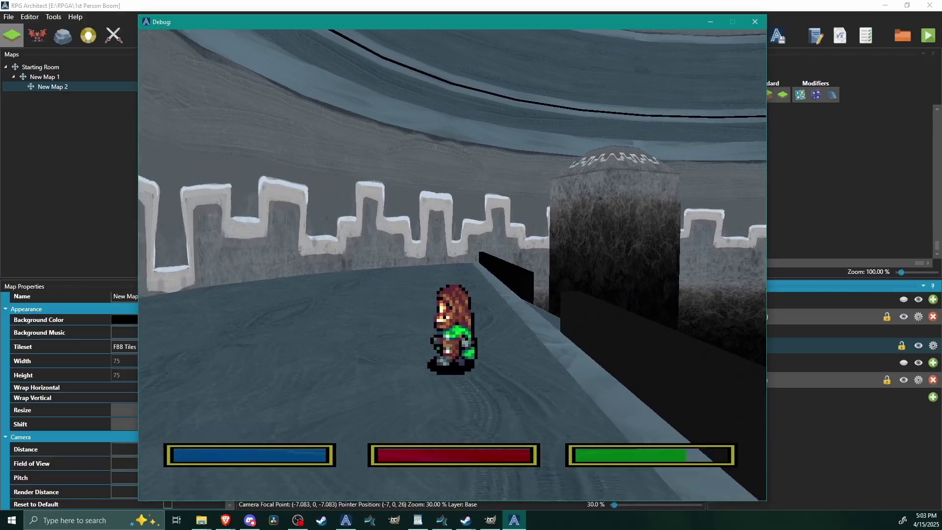
pyautogui.press('s')
pyautogui.press('w')
pyautogui.press('w')
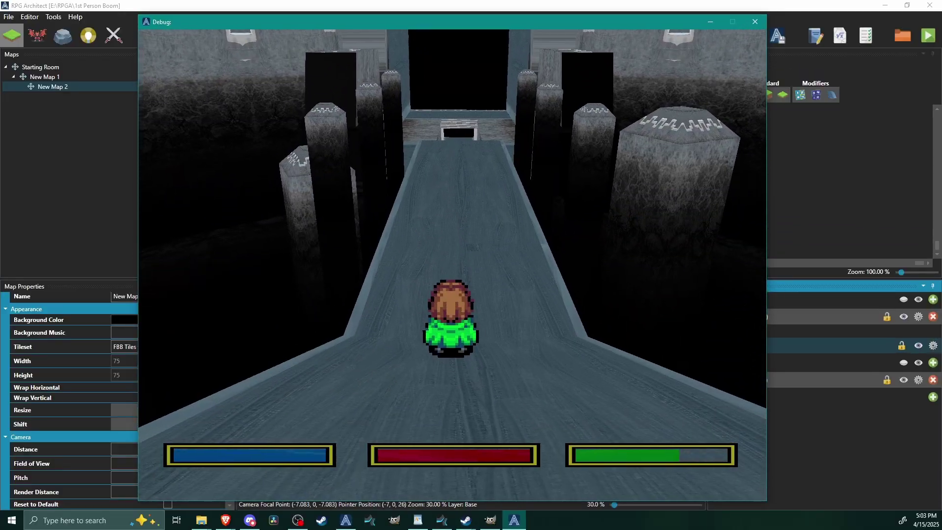
pyautogui.press('a')
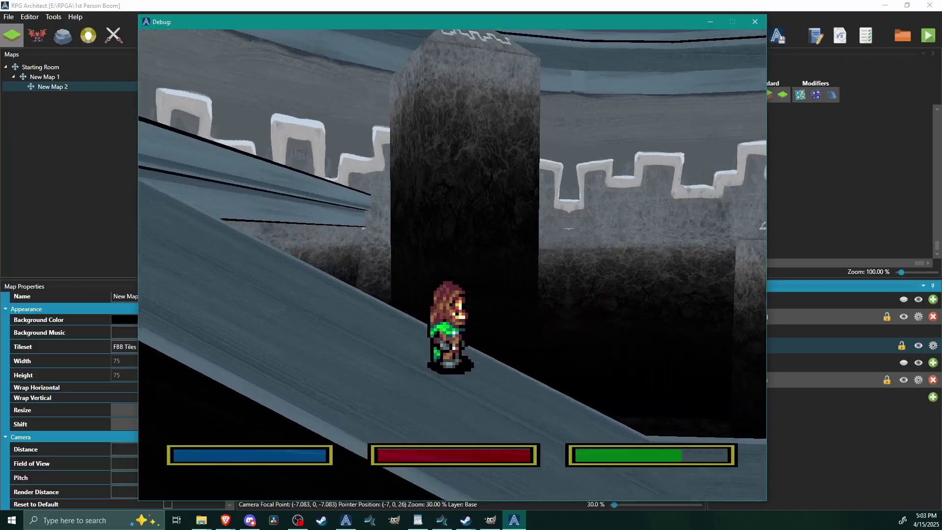
pyautogui.press('a')
pyautogui.press('Up')
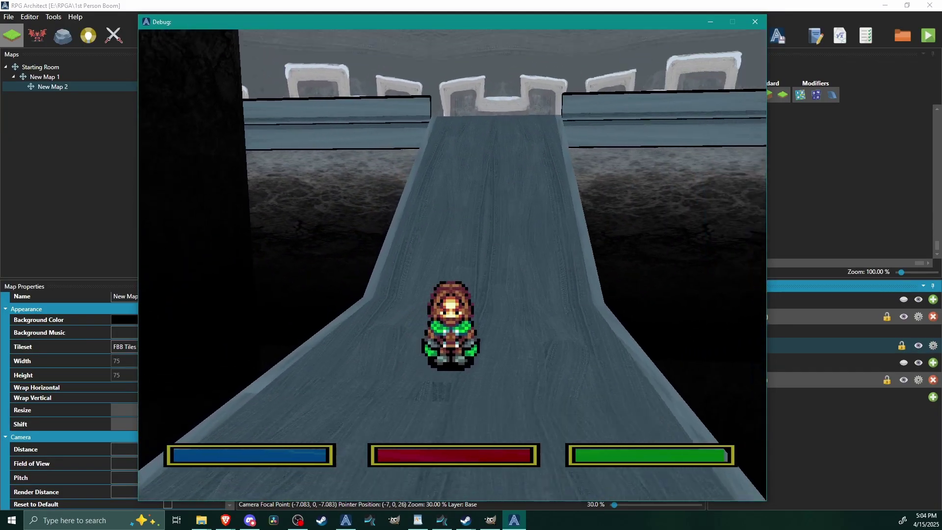
pyautogui.press('Left')
pyautogui.press('a')
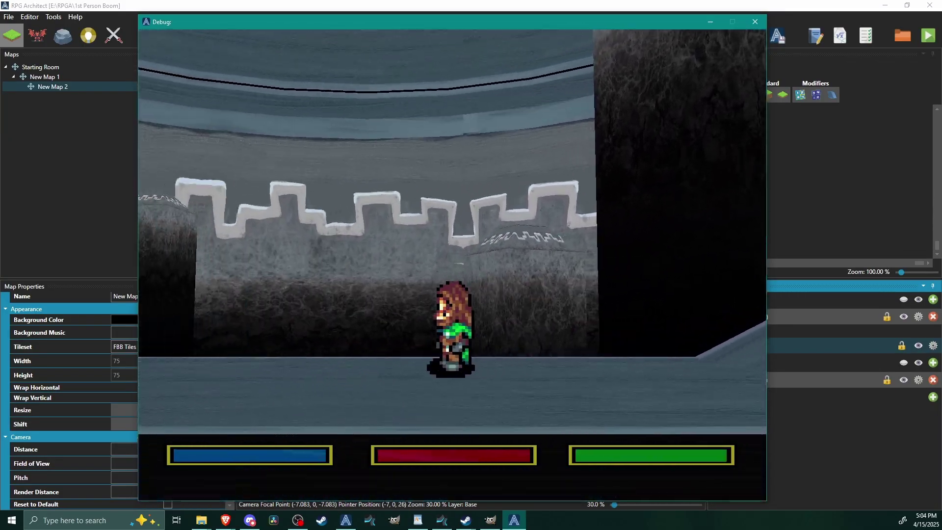
pyautogui.press('w')
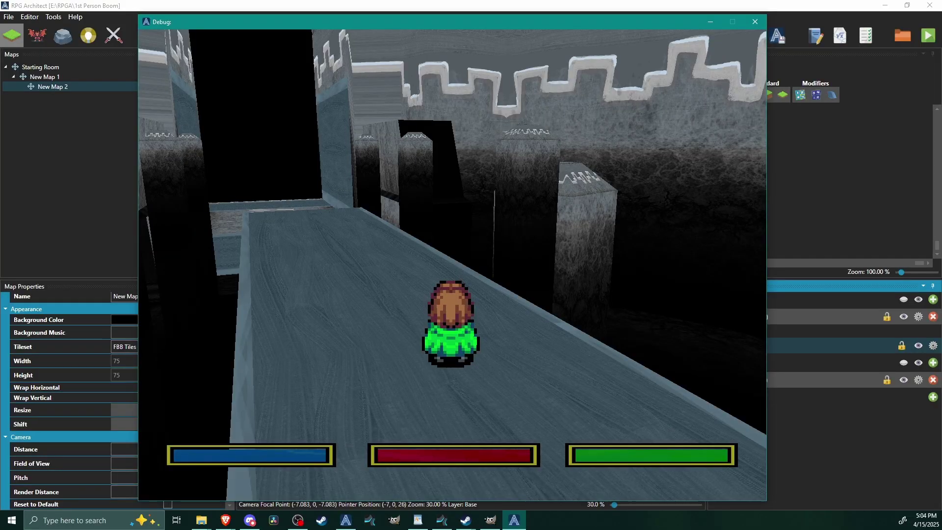
pyautogui.hotkey('alt', 'F4')
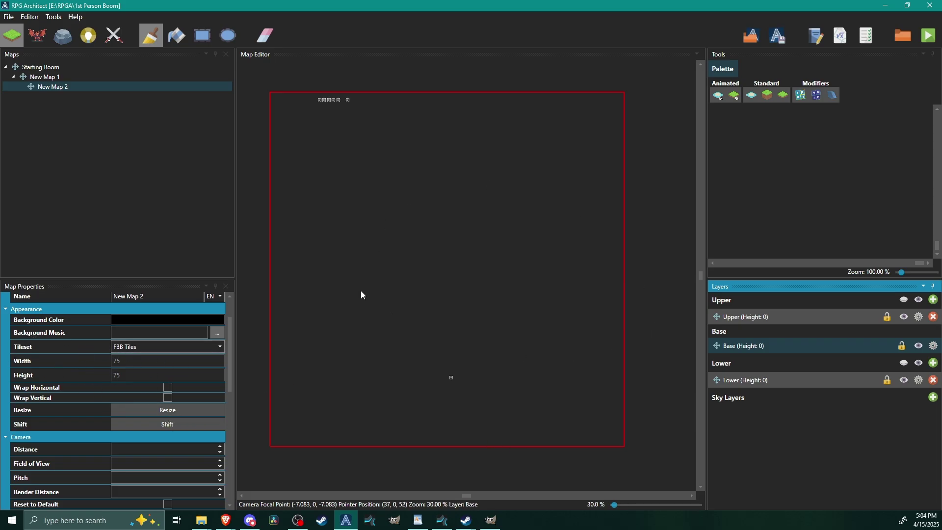
# Set the ambient lighting color of New Map 2 to blue, #FF2353E2
pyautogui.click(164, 410)
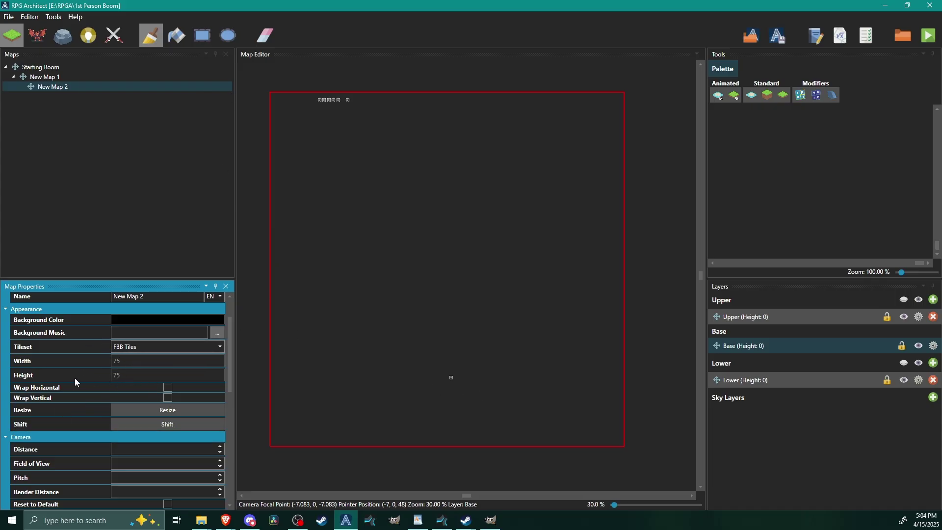
pyautogui.scroll(-6, 45, 369)
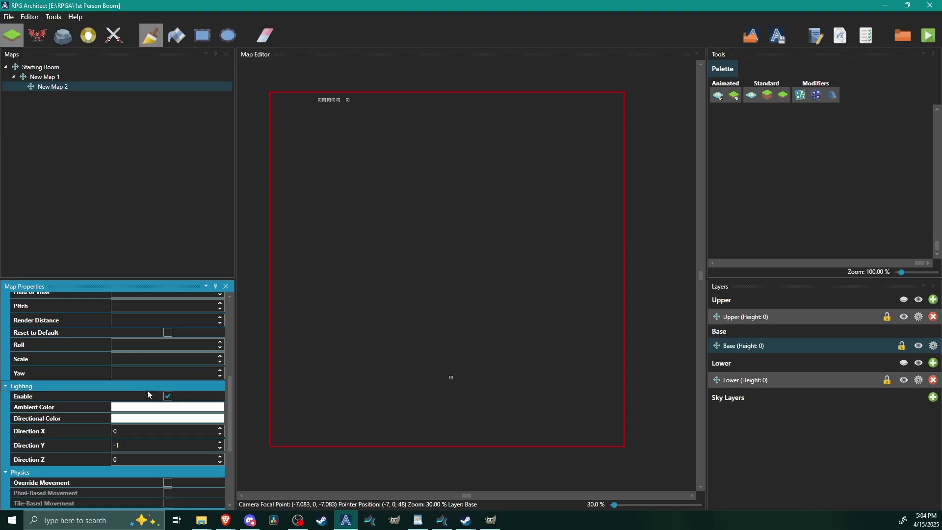
pyautogui.scroll(-2, 57, 409)
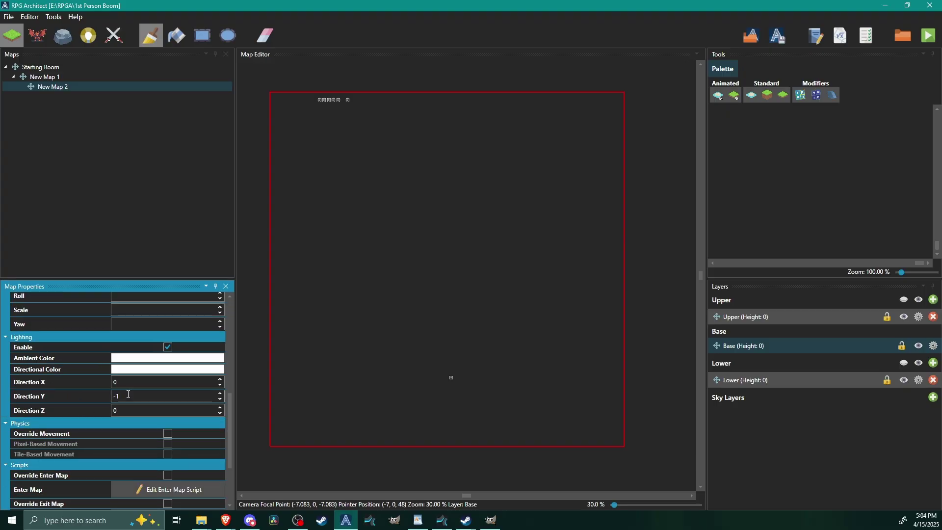
pyautogui.click(145, 361)
pyautogui.moveTo(211, 385); pyautogui.dragTo(180, 384)
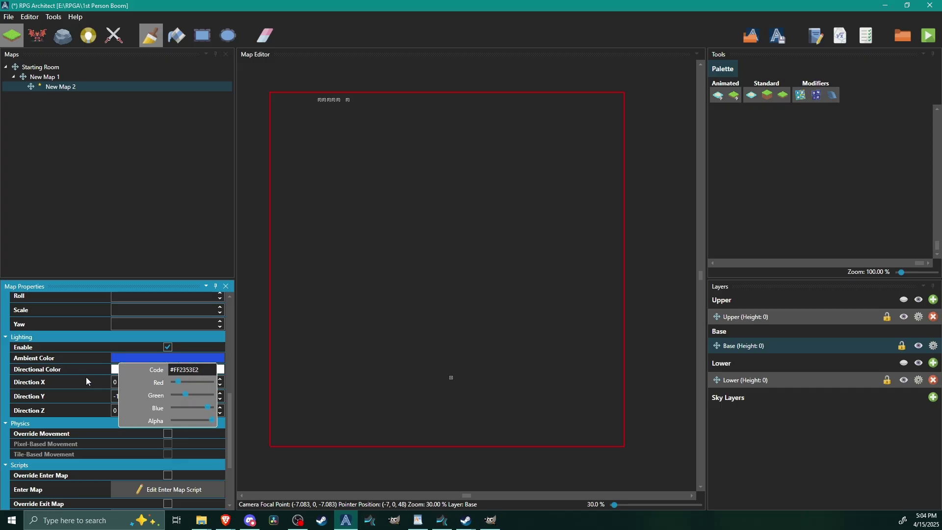
pyautogui.click(86, 380)
pyautogui.click(149, 370)
pyautogui.click(108, 372)
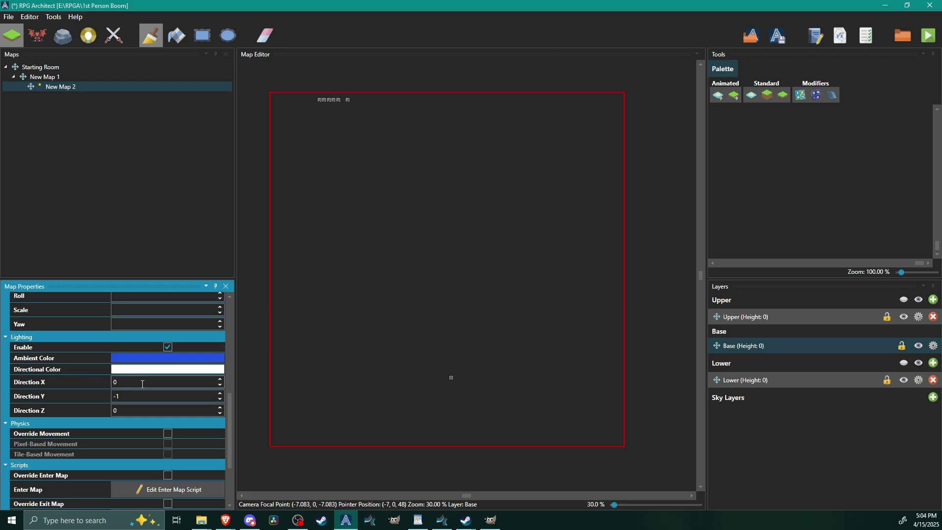
# Set the map's light Direction X to 4.0 and Direction Y to 5, and save the project
pyautogui.doubleClick(132, 399)
pyautogui.tripleClick(137, 398)
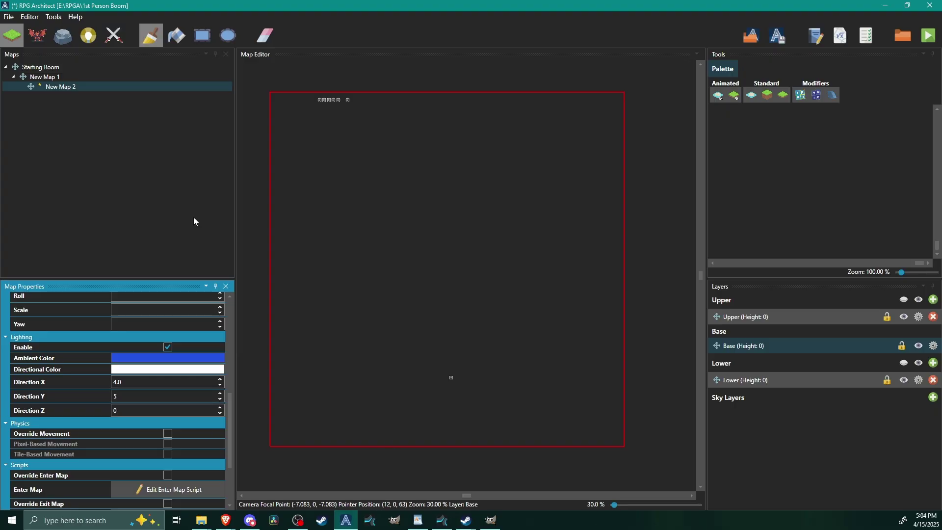
pyautogui.hotkey('ctrl', 's')
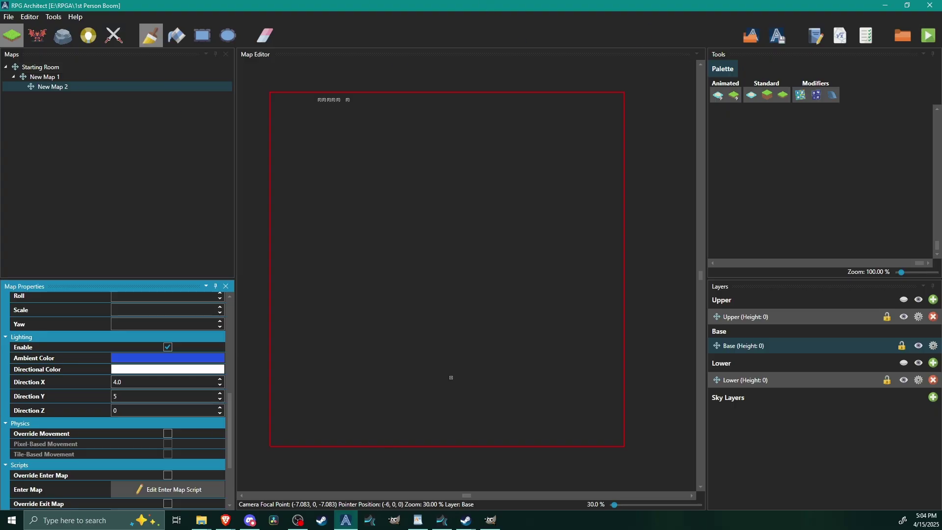
# Playtest New Map 2 and walk the third-person character up the ramp and along the bridge to examine the new blue lighting
pyautogui.press('F5')
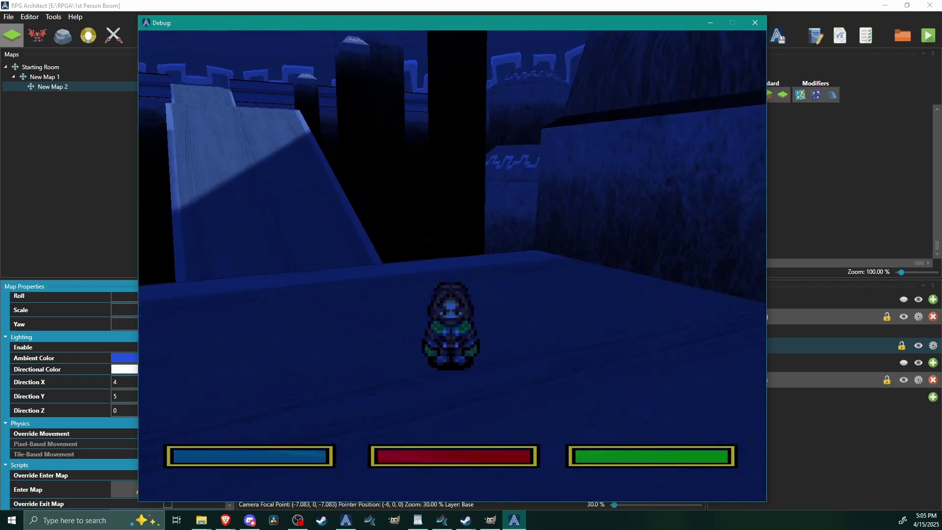
pyautogui.press('w')
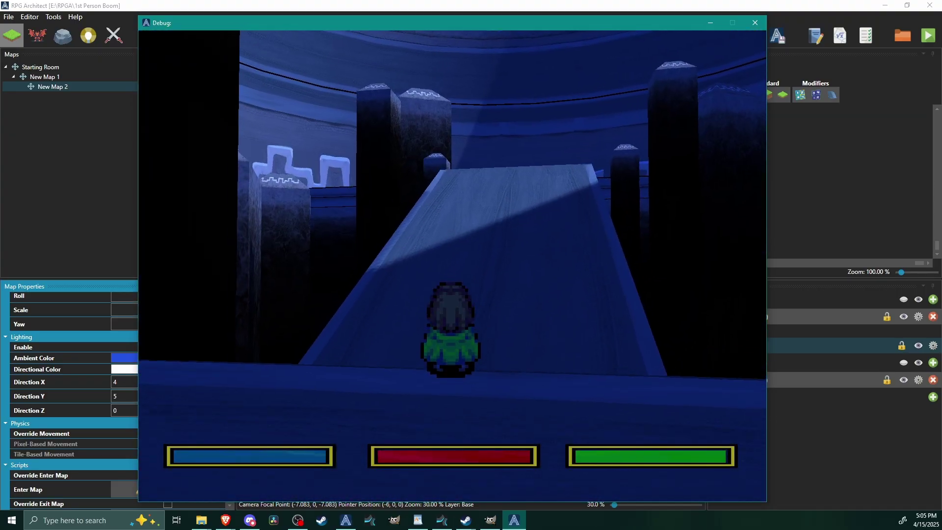
pyautogui.press('w')
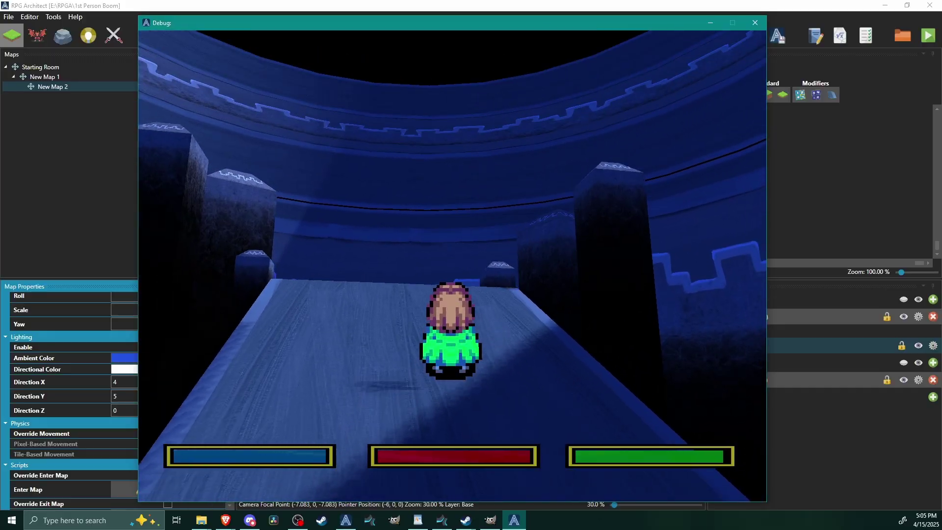
pyautogui.press('w')
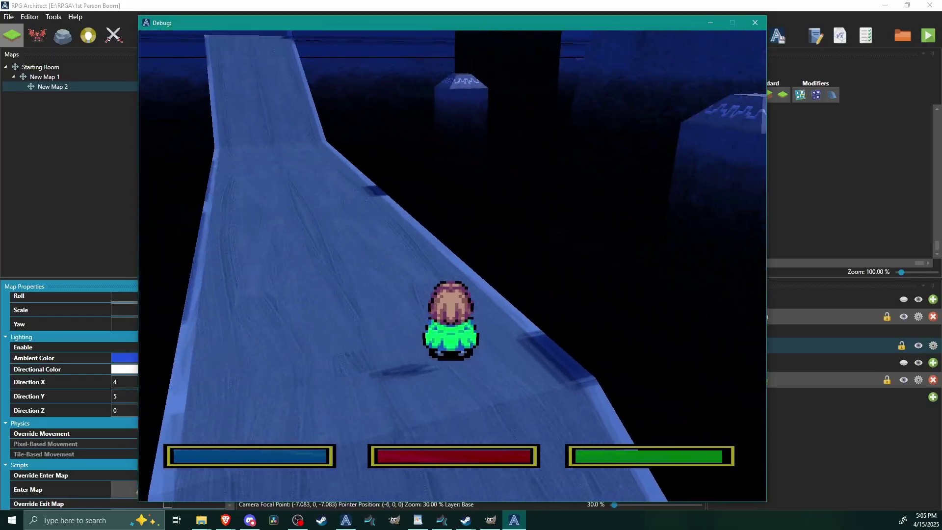
pyautogui.press('d')
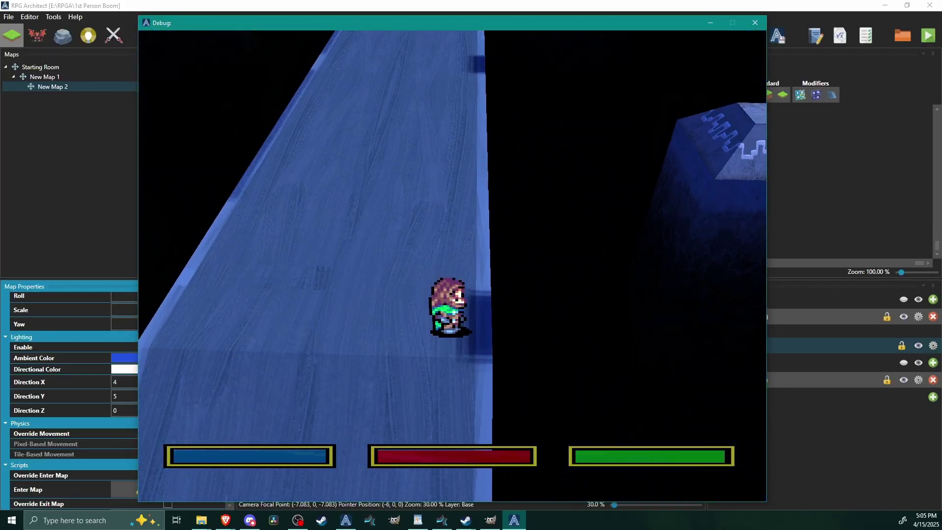
pyautogui.press('Left')
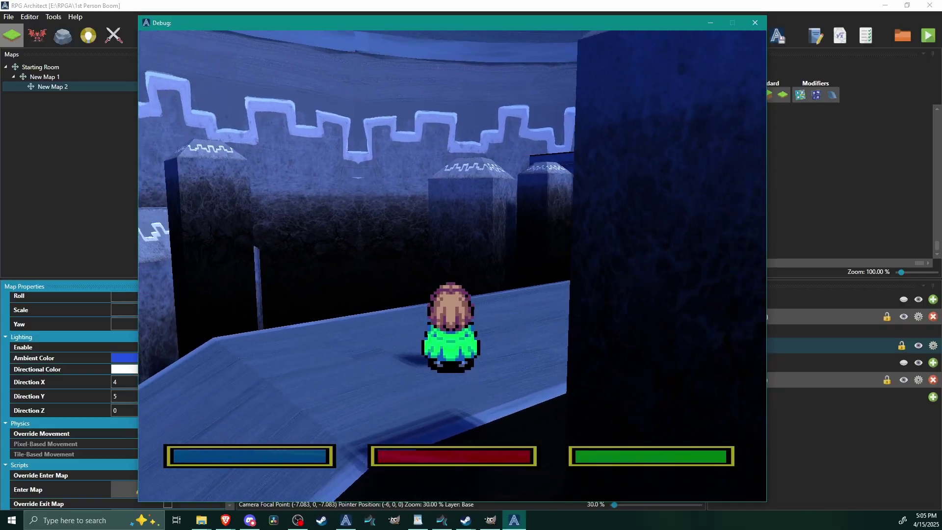
pyautogui.press('Left')
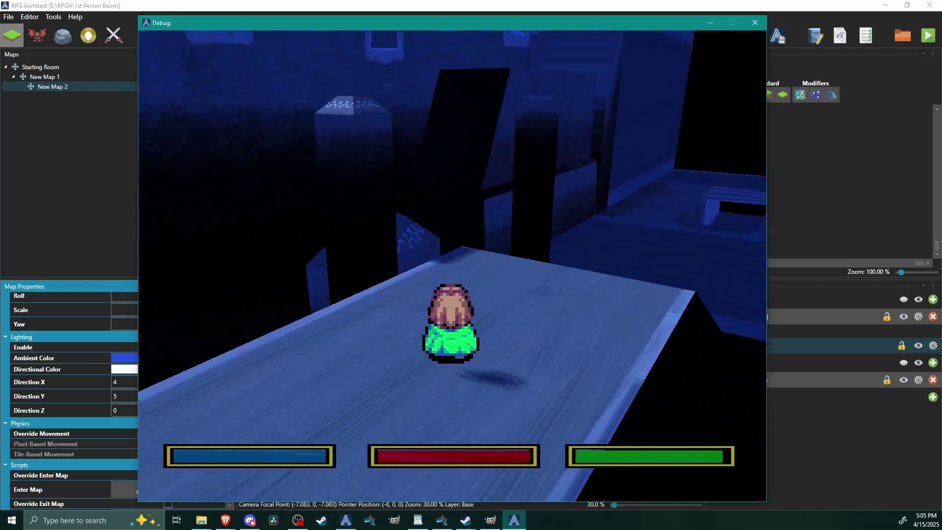
pyautogui.press('w')
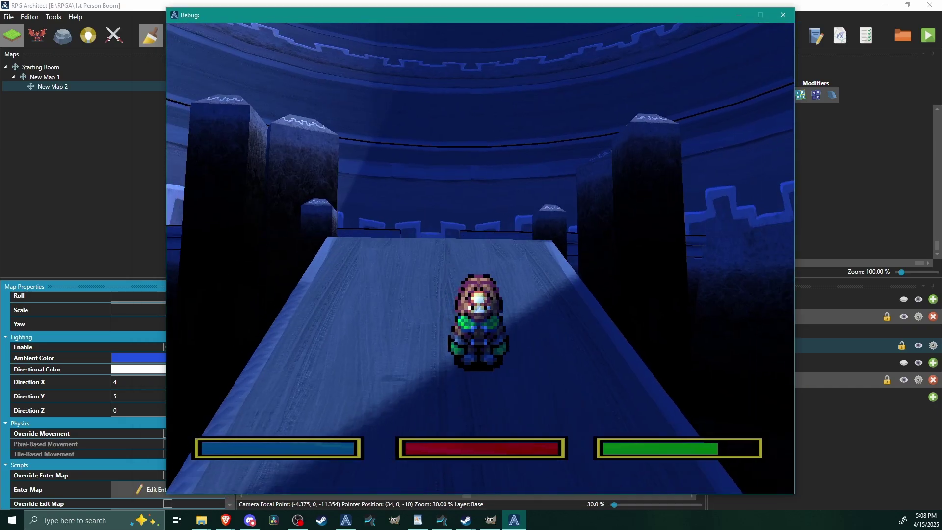
# Rotate the camera around the third-person character on the bridge to examine the directional light and shadows from several angles
pyautogui.press('Left')
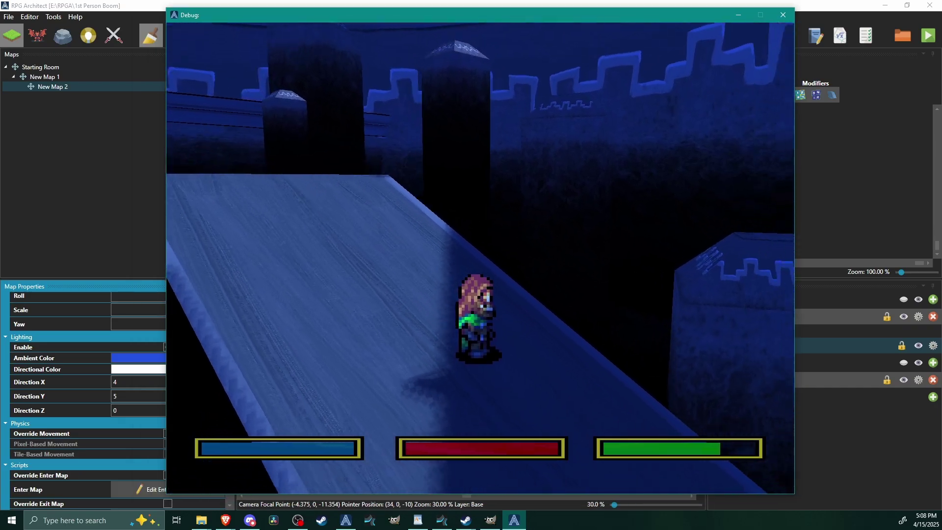
pyautogui.press('Left')
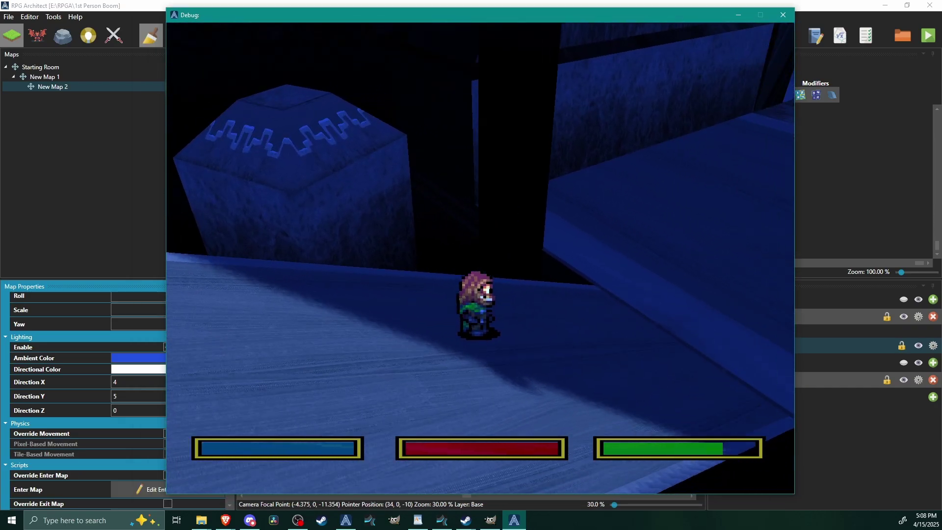
pyautogui.press('Left')
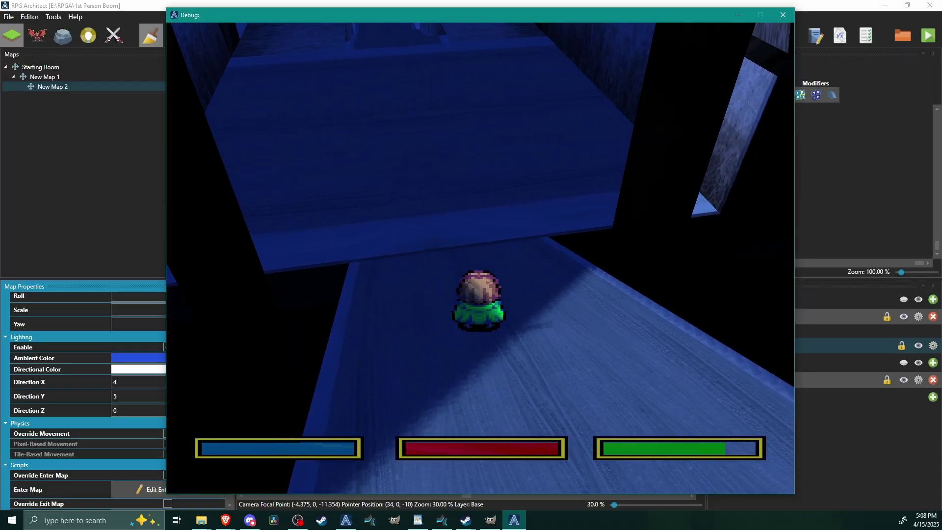
pyautogui.press('Left')
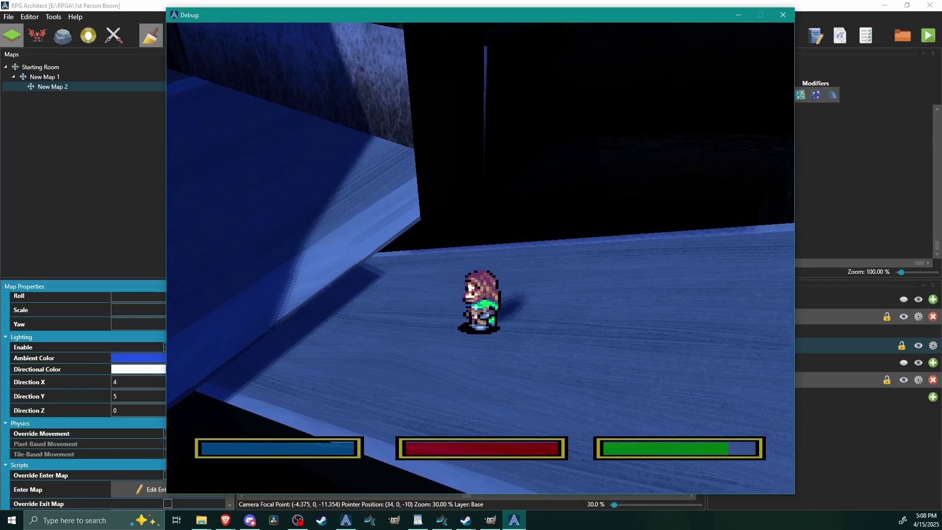
pyautogui.press('Left')
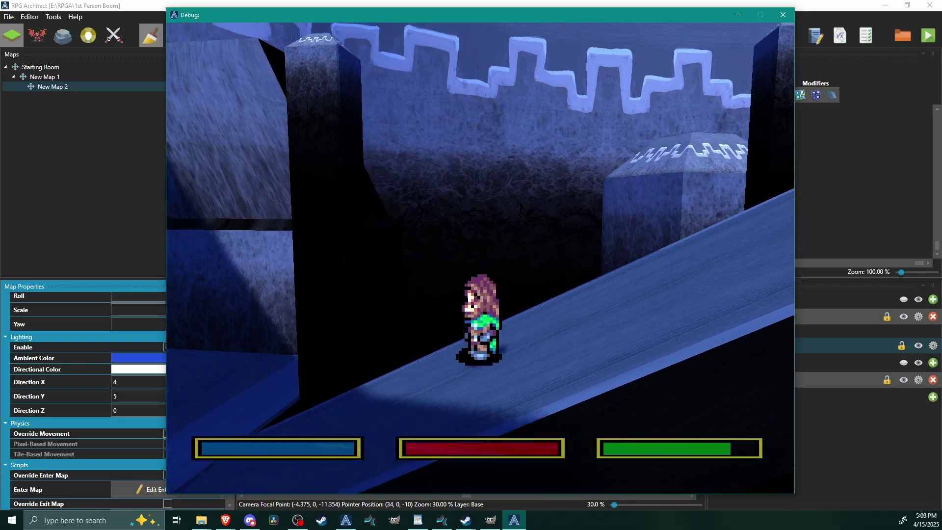
pyautogui.press('Left')
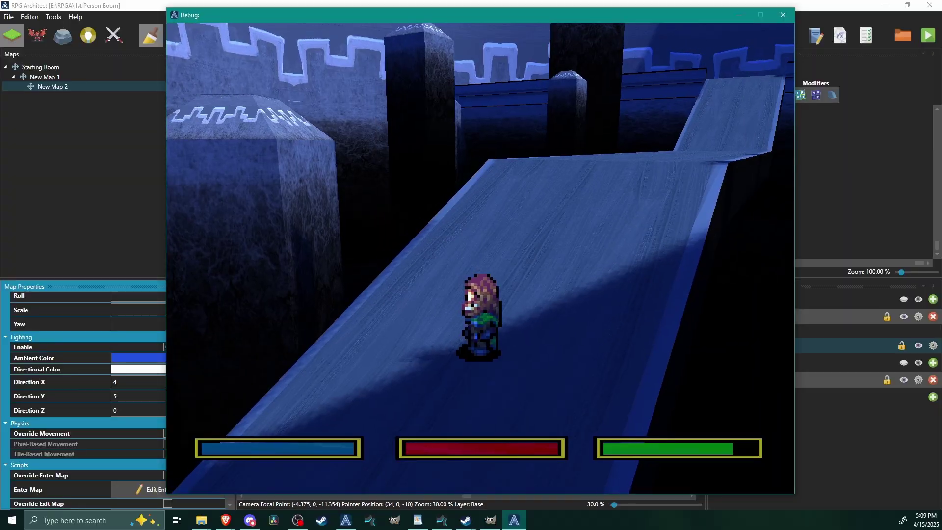
pyautogui.press('Left')
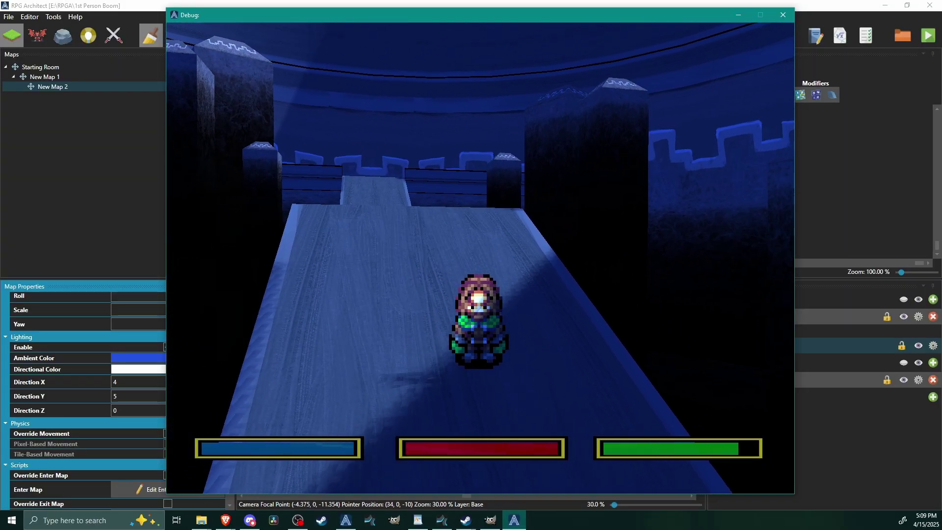
pyautogui.press('Left')
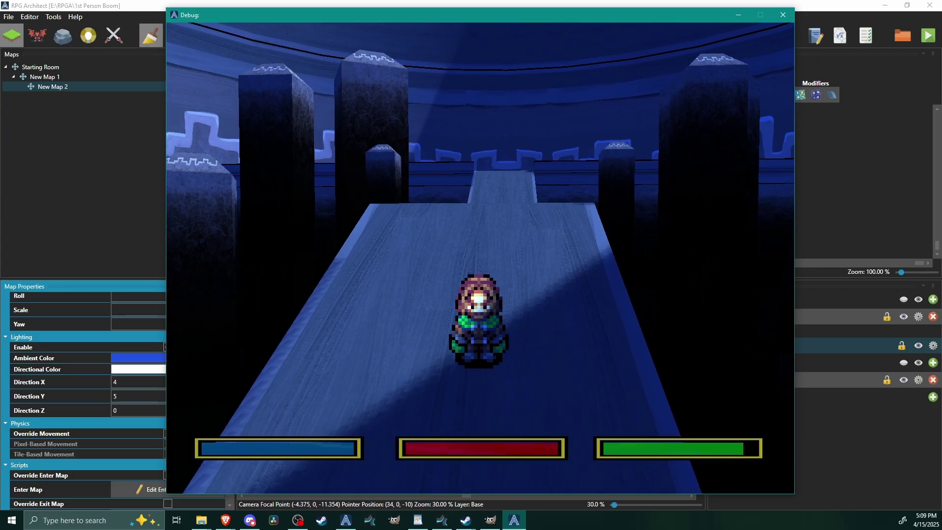
pyautogui.press('Left')
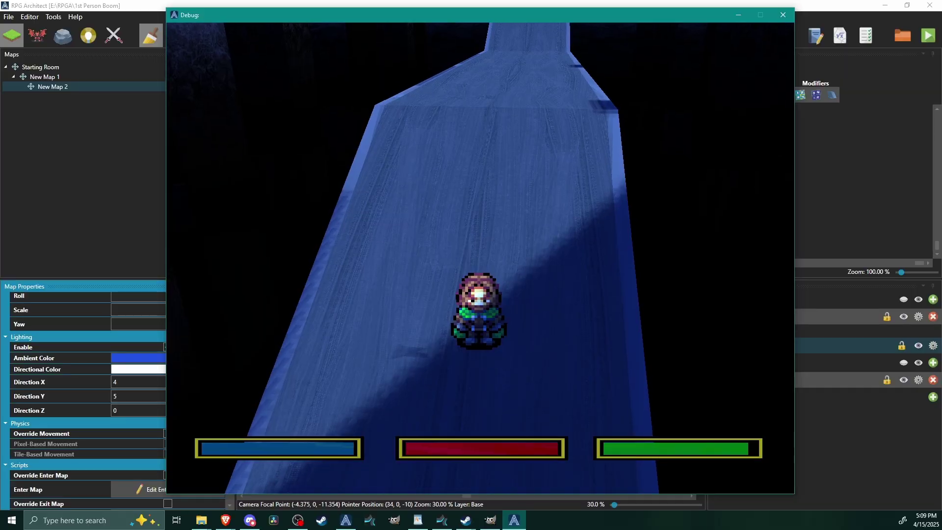
pyautogui.press('Left')
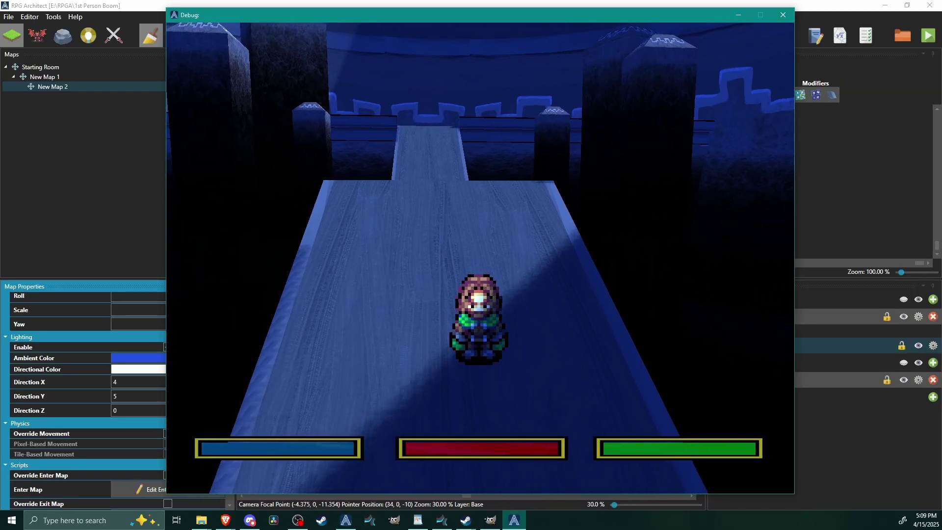
# Switch to first-person view and test the sword and fire projectiles while looking around the shrine from the bridge
pyautogui.press('Left')
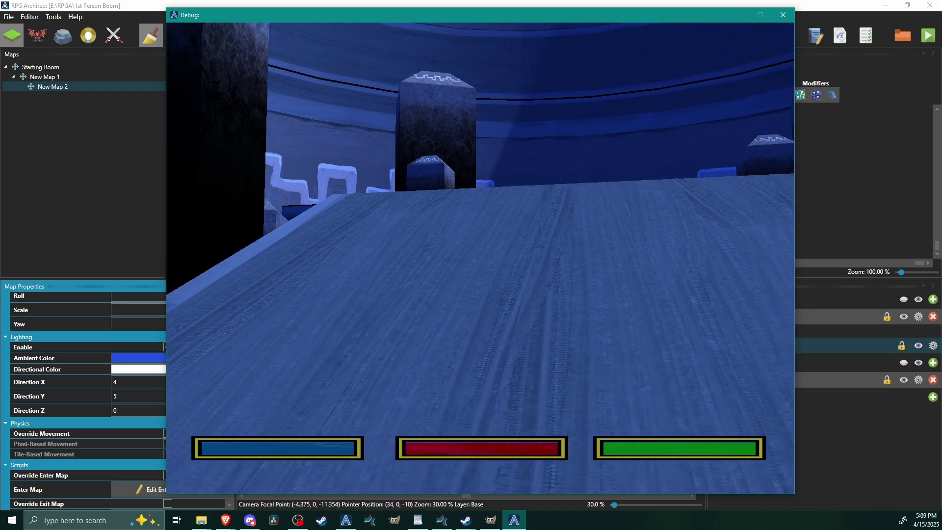
pyautogui.press('space')
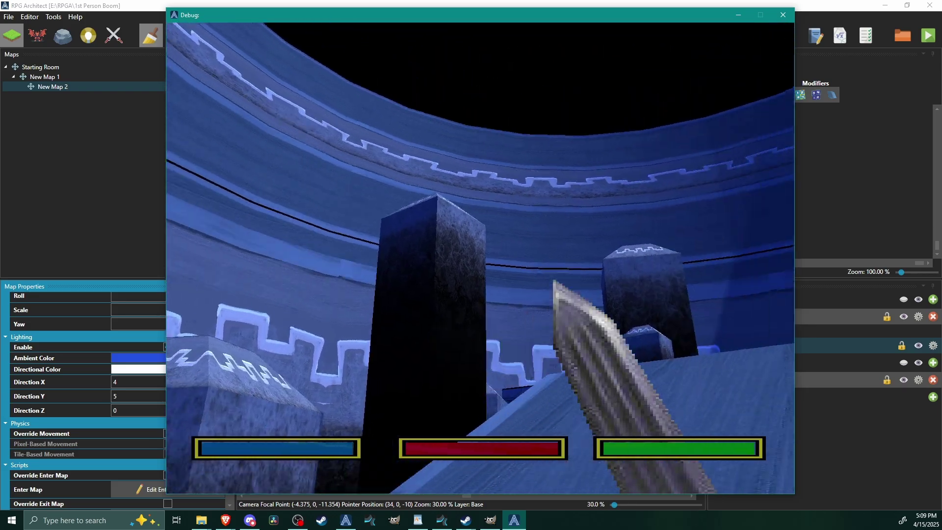
pyautogui.press('space')
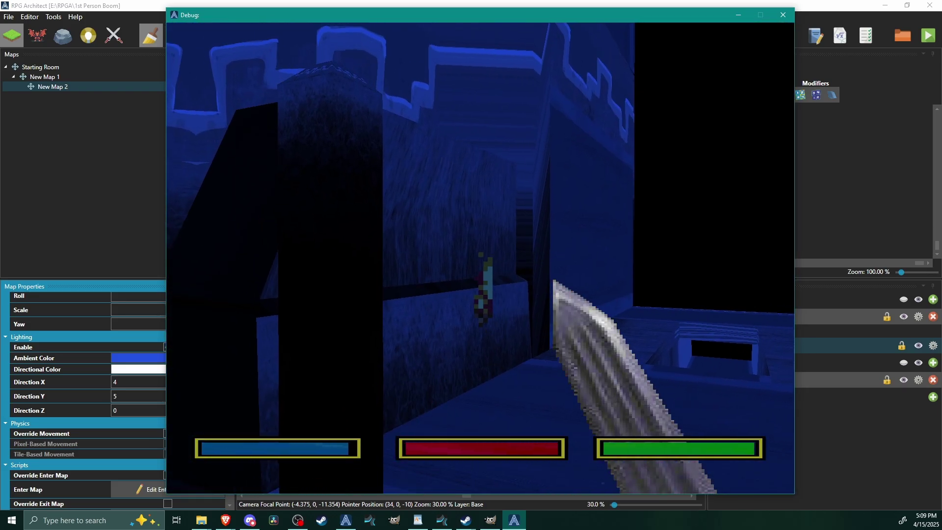
pyautogui.press('Left')
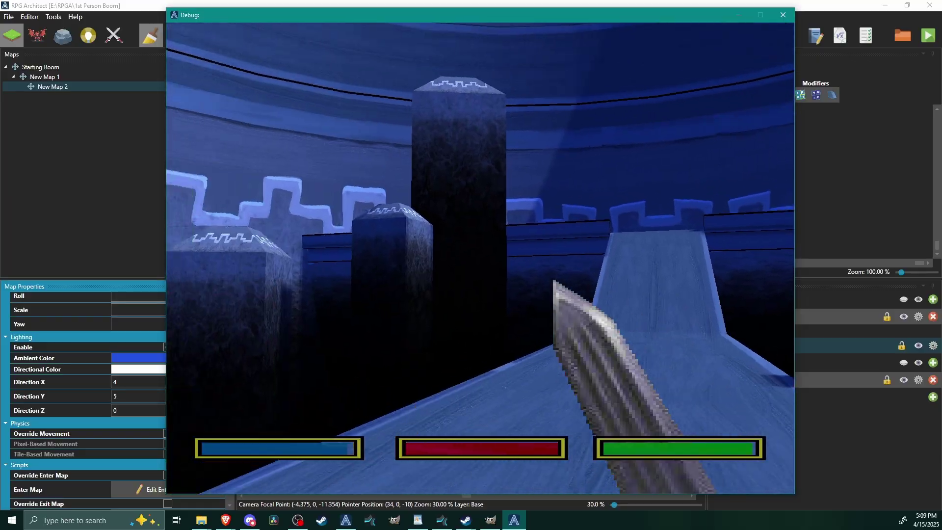
pyautogui.press('w')
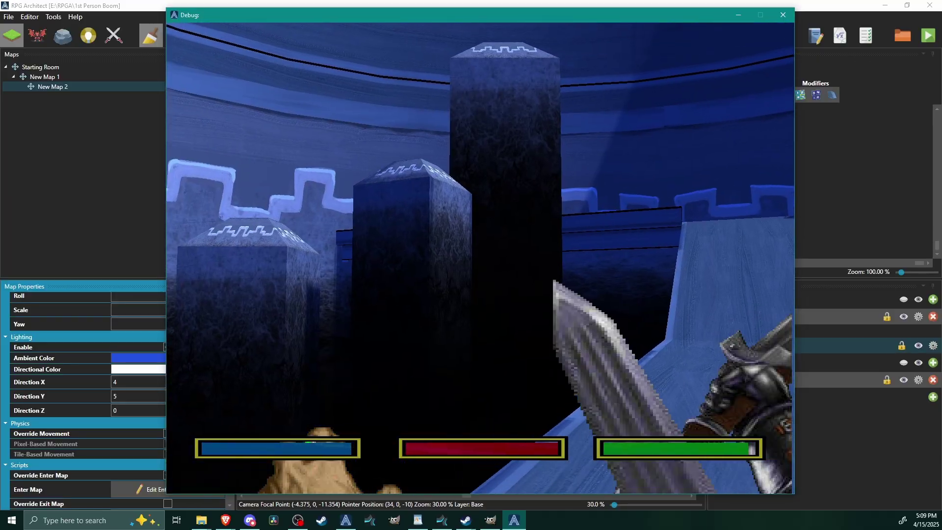
pyautogui.press('Left')
pyautogui.press('Right')
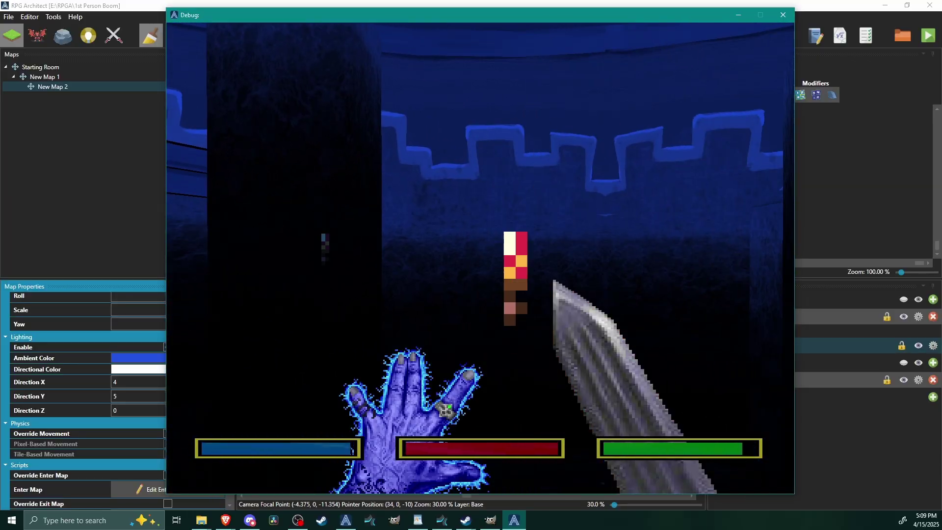
pyautogui.press('Up')
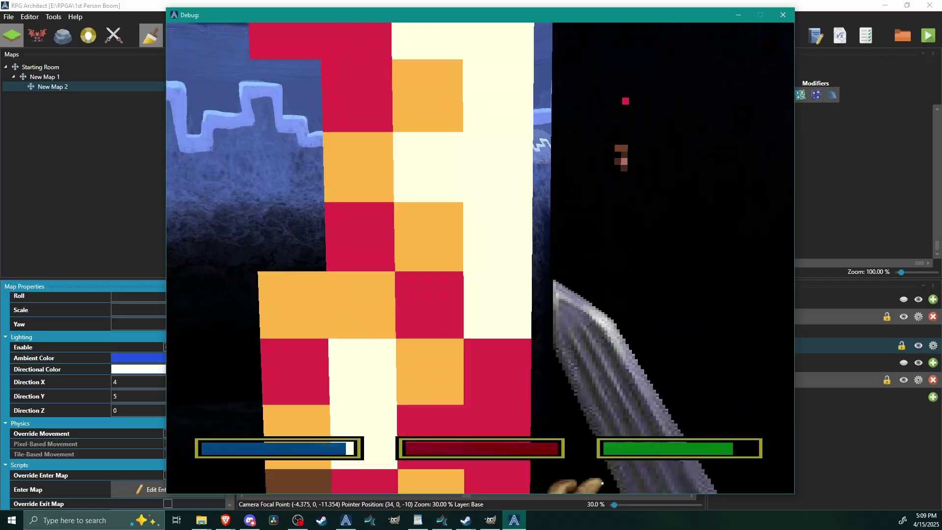
pyautogui.press('Left')
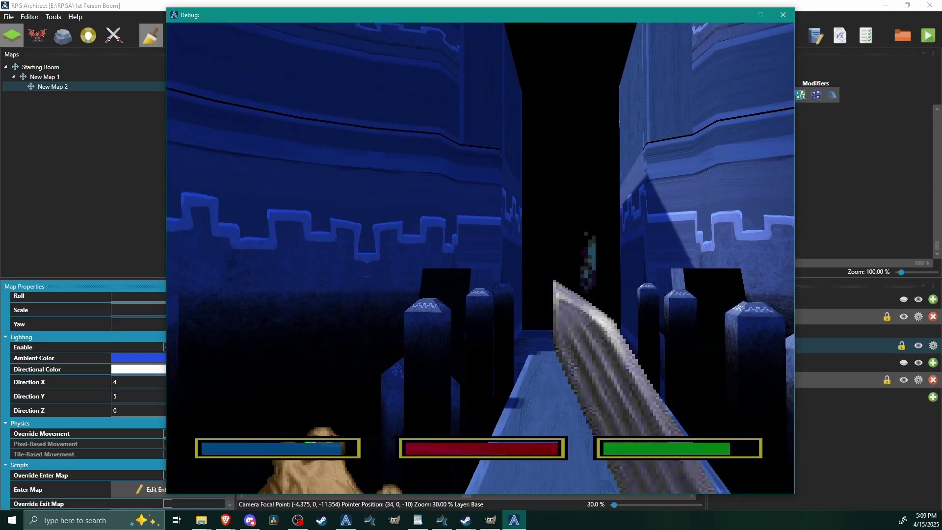
# Walk the bridge in first person and turn back toward the shrine's platform to inspect the lit surfaces and pillars
pyautogui.press('Right')
pyautogui.press('Right')
pyautogui.press('Up')
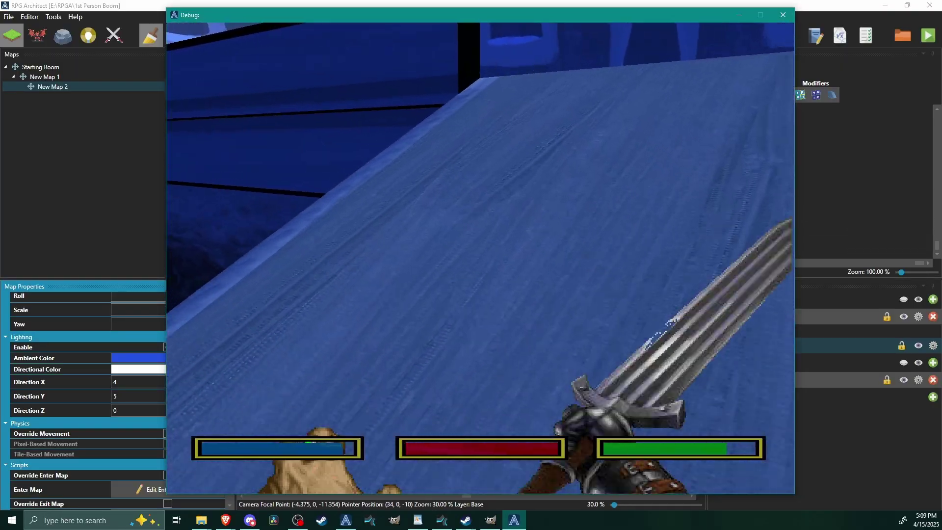
pyautogui.press('Left')
pyautogui.press('Left')
pyautogui.press('Up')
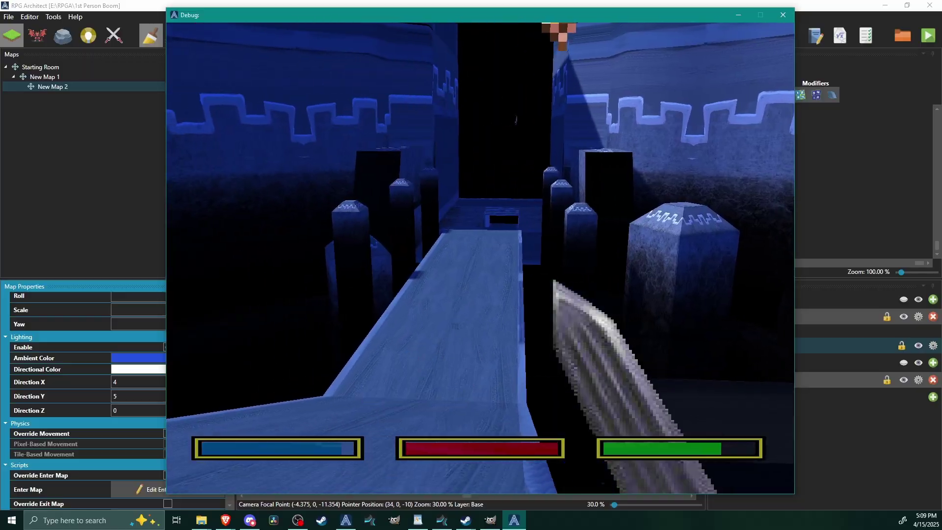
pyautogui.press('space')
pyautogui.press('Left')
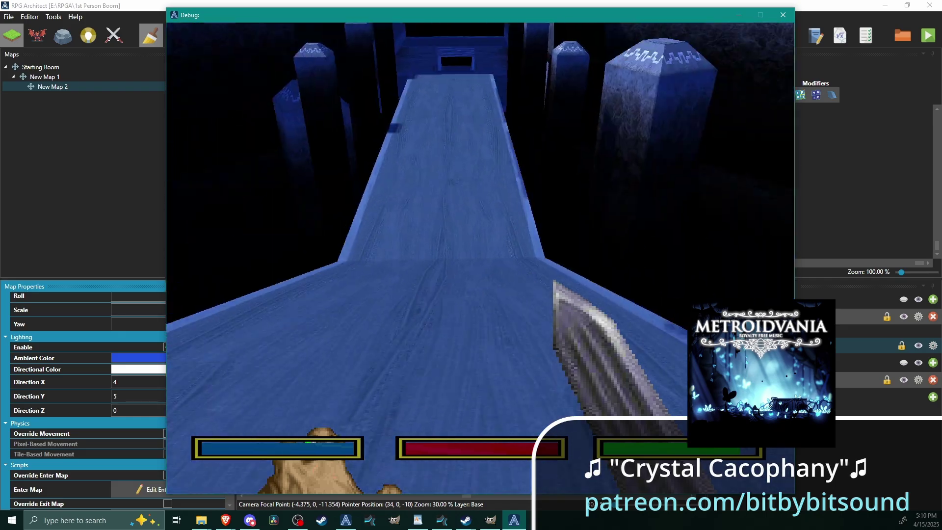
# Launch projectiles in several directions from the bridge in first person, and return to third-person view to walk farther along it
pyautogui.press('w')
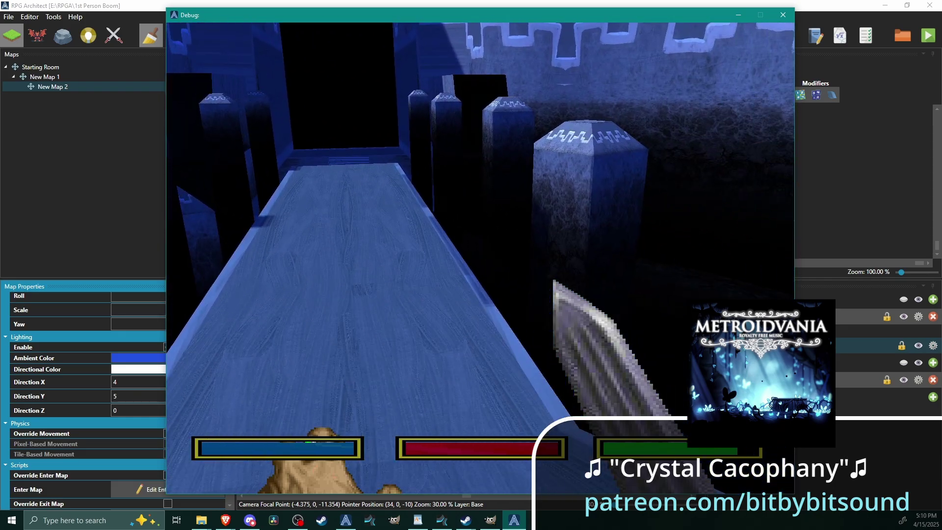
pyautogui.press('w')
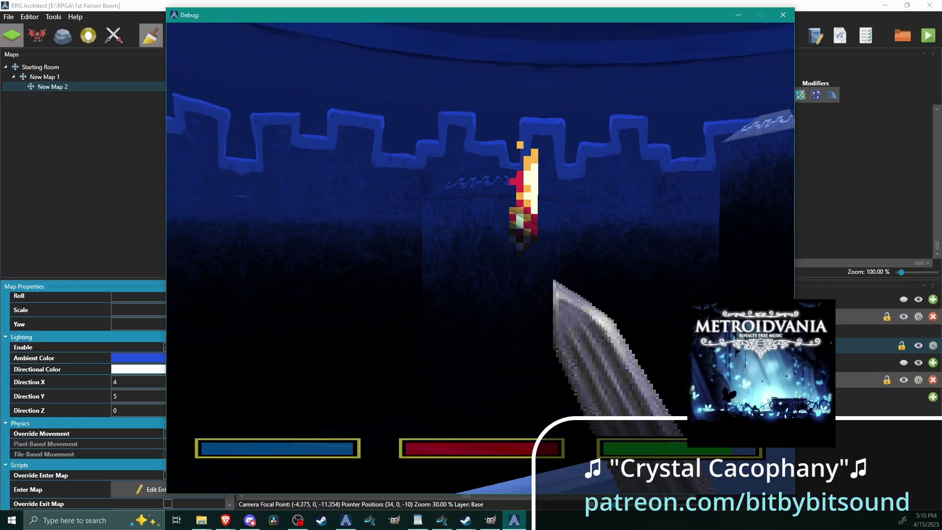
pyautogui.press('w')
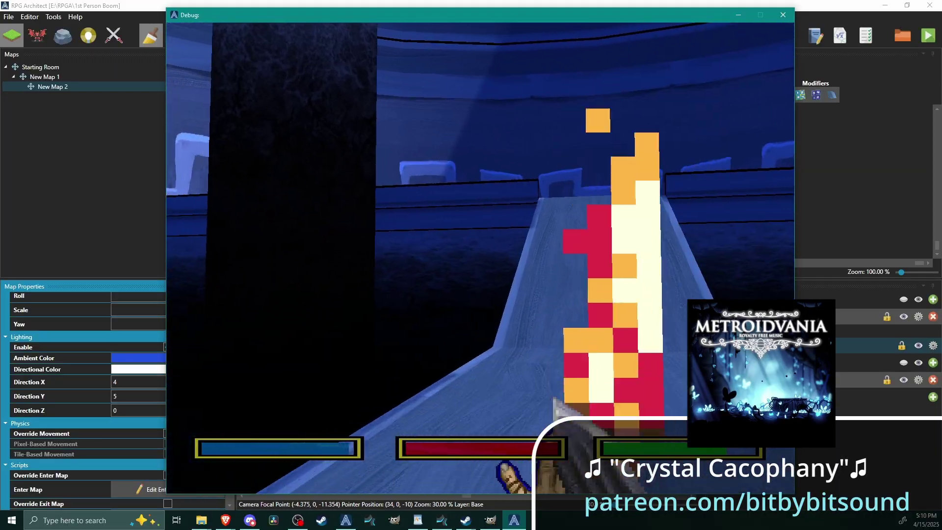
pyautogui.press('w')
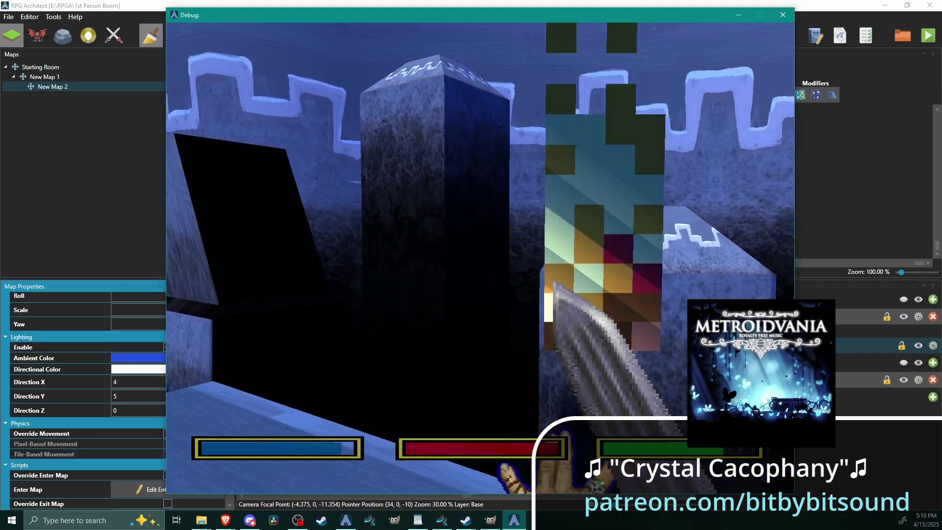
pyautogui.press('w')
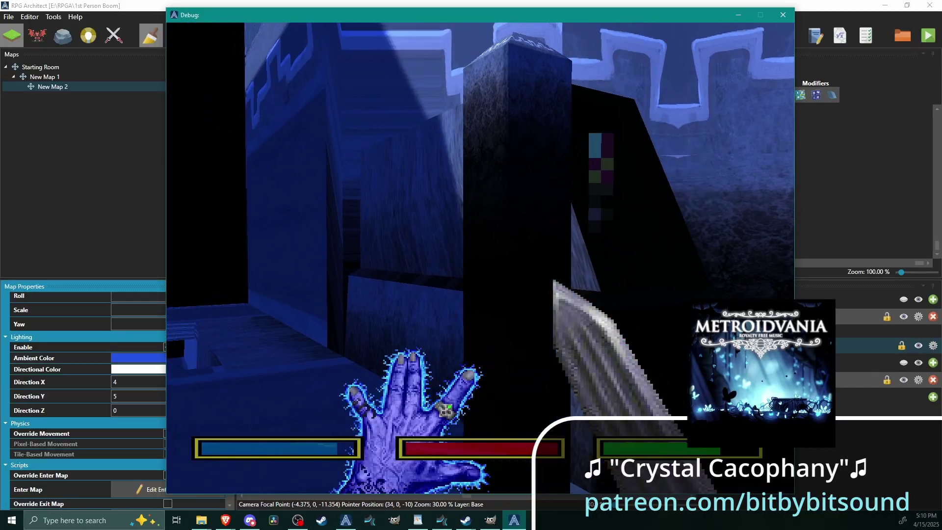
pyautogui.press('w')
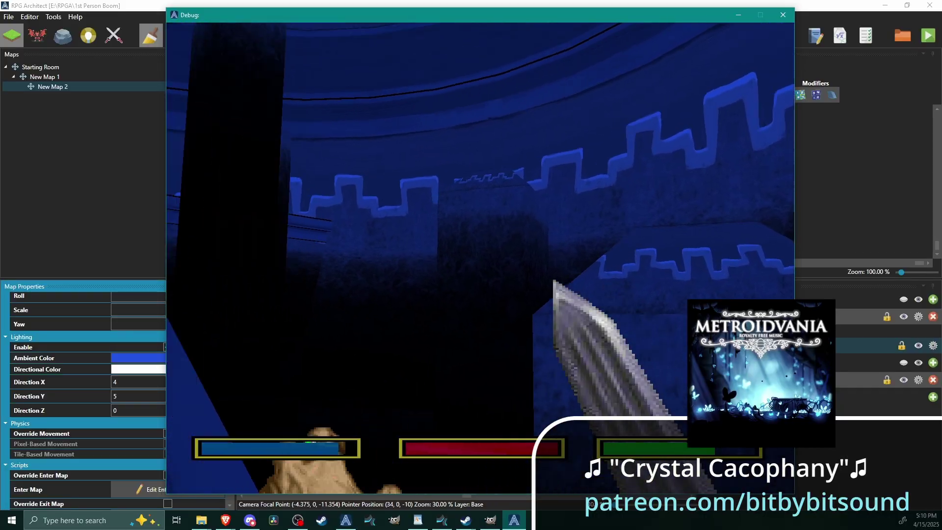
pyautogui.press('w')
pyautogui.press('v')
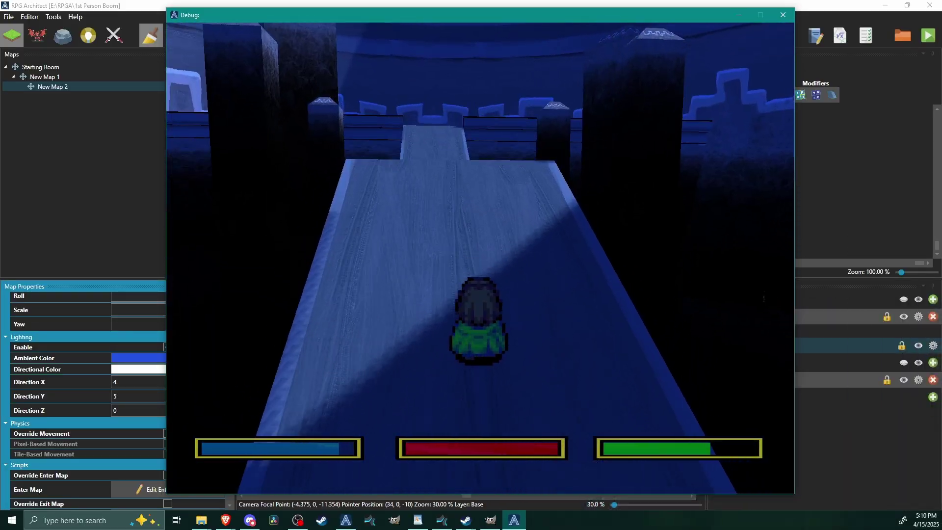
pyautogui.press('w')
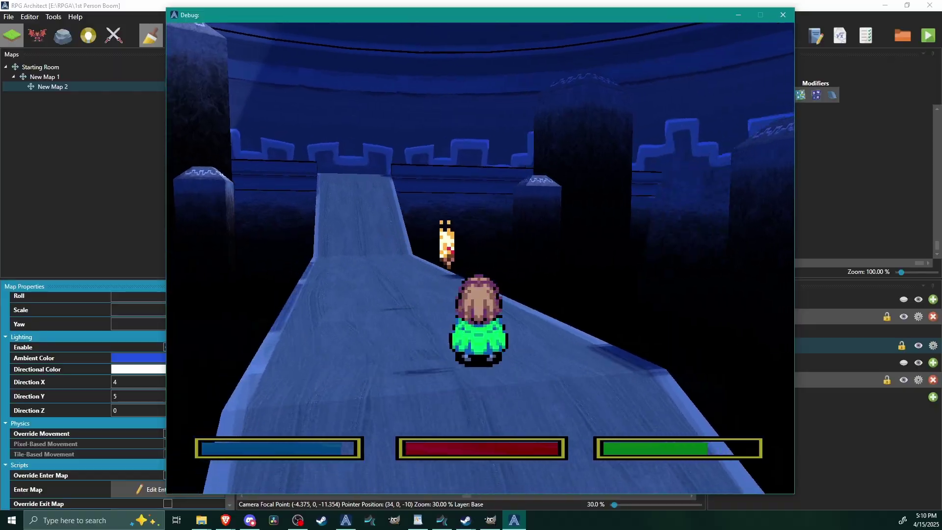